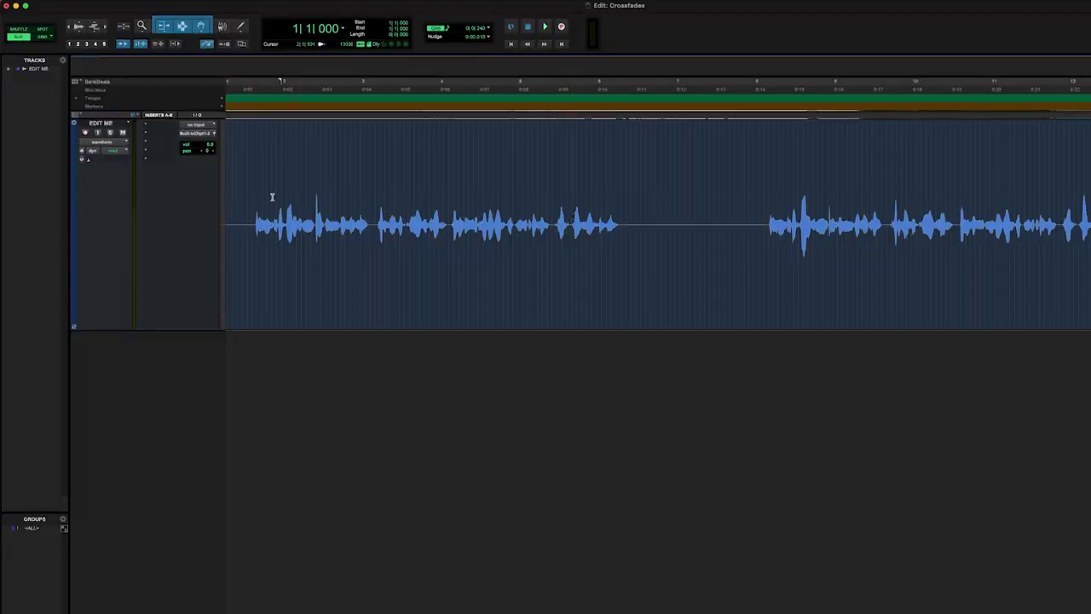
Step: Play the voiceover from near bar 1 and from bar 8, then select the pause through bar 11
click(245, 208)
key(space)
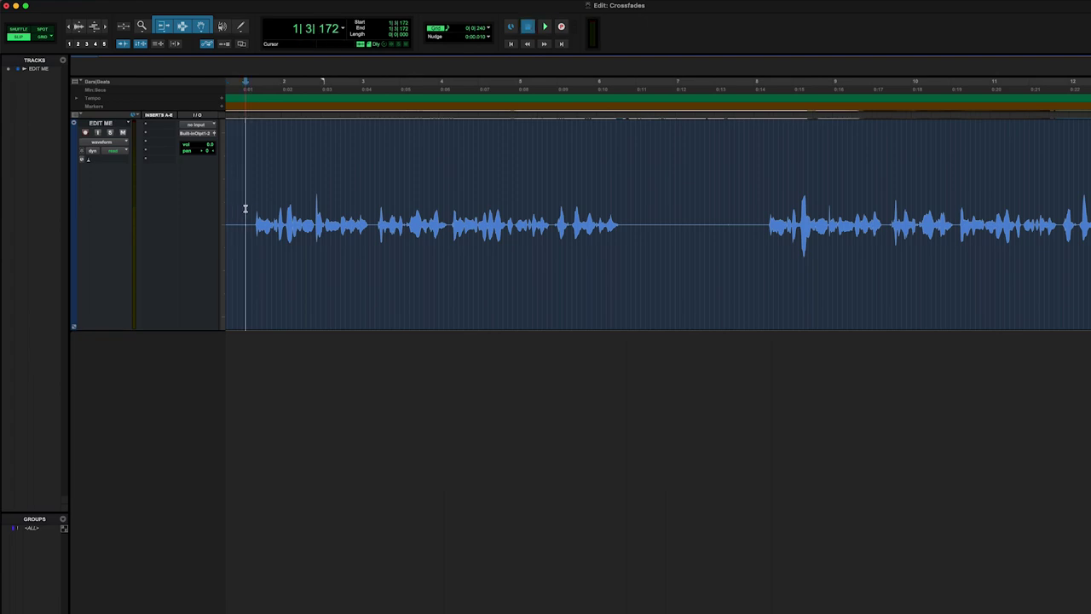
key(space)
click(765, 215)
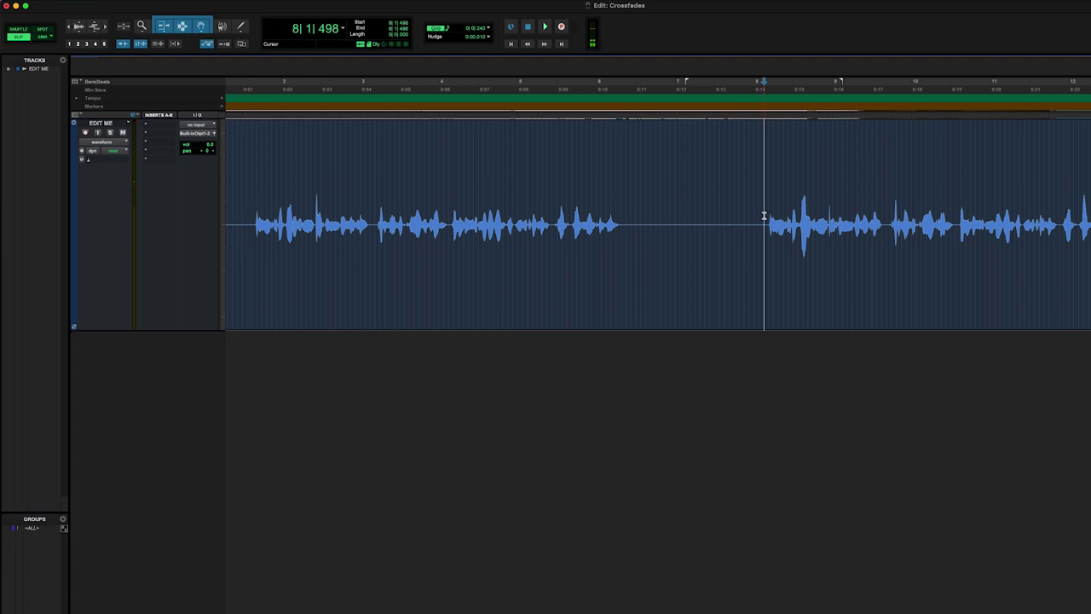
key(space)
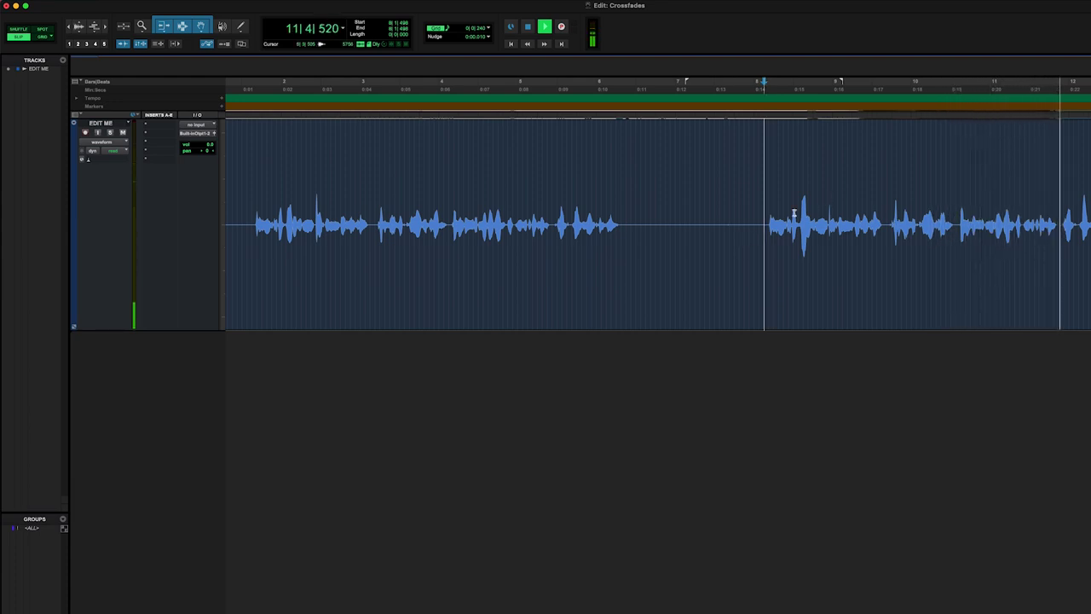
key(space)
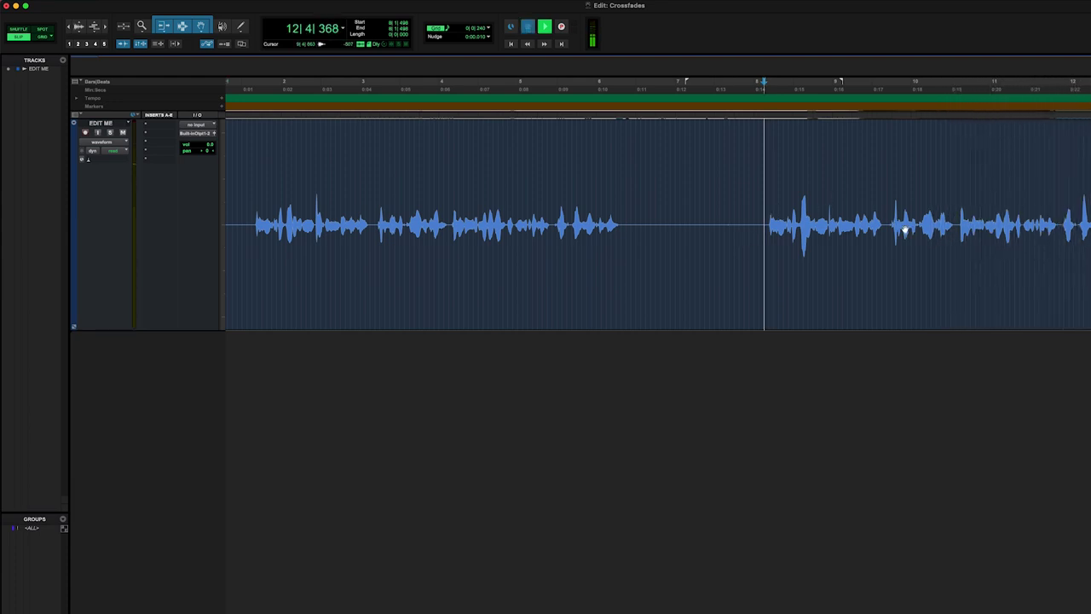
drag(1063, 227, 555, 256)
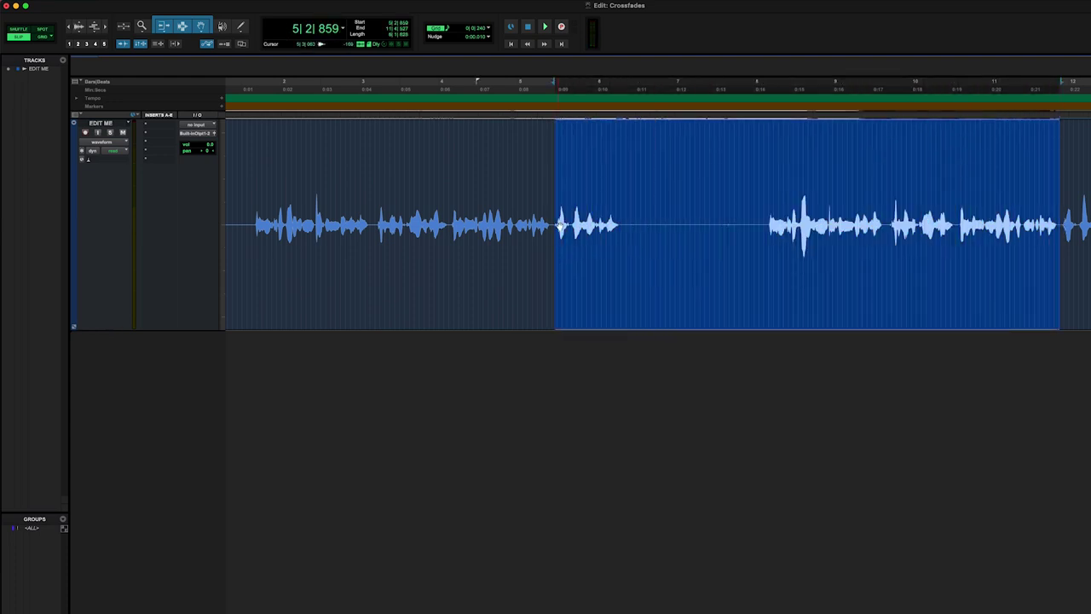
Step: Split the clip at bar 11, just before the final phrase
click(560, 226)
click(1062, 216)
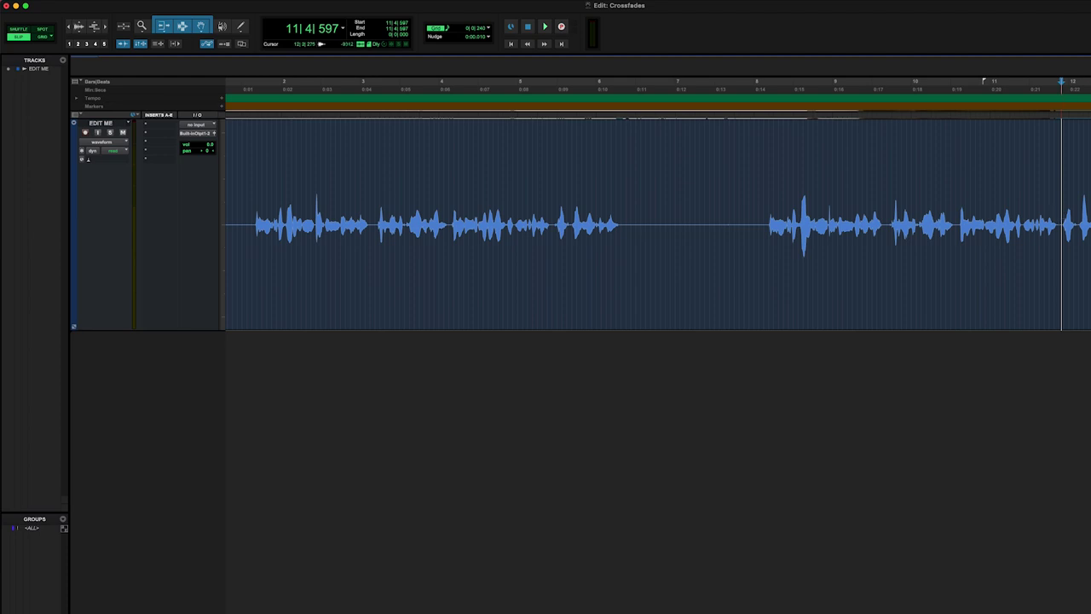
key(super+e)
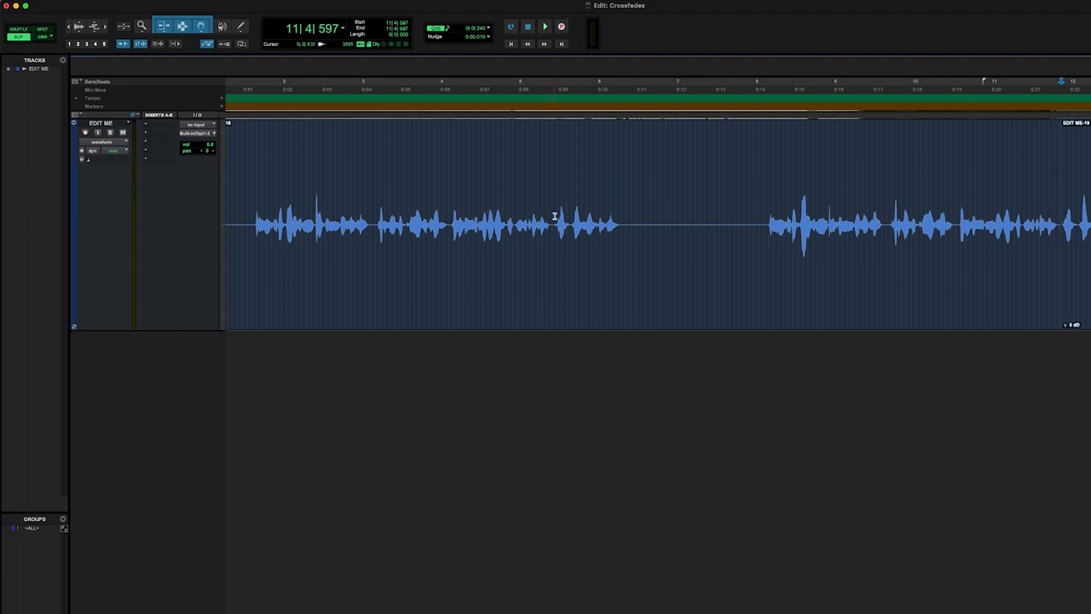
Step: Delete the middle piece and slide EDIT ME-19 left toward the first clip
double_click(642, 221)
key(Delete)
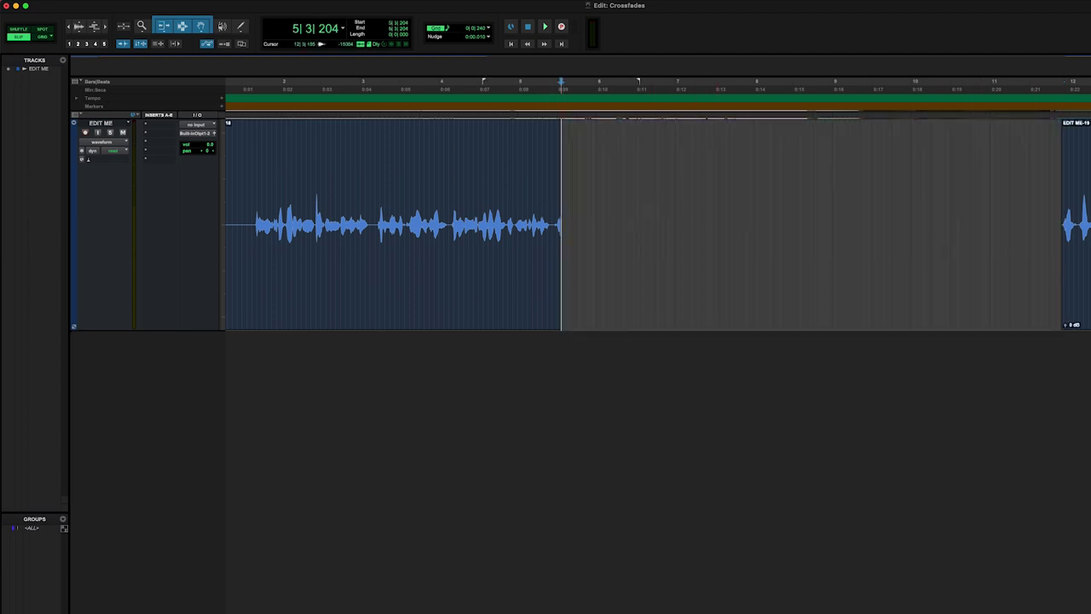
drag(1076, 256, 638, 284)
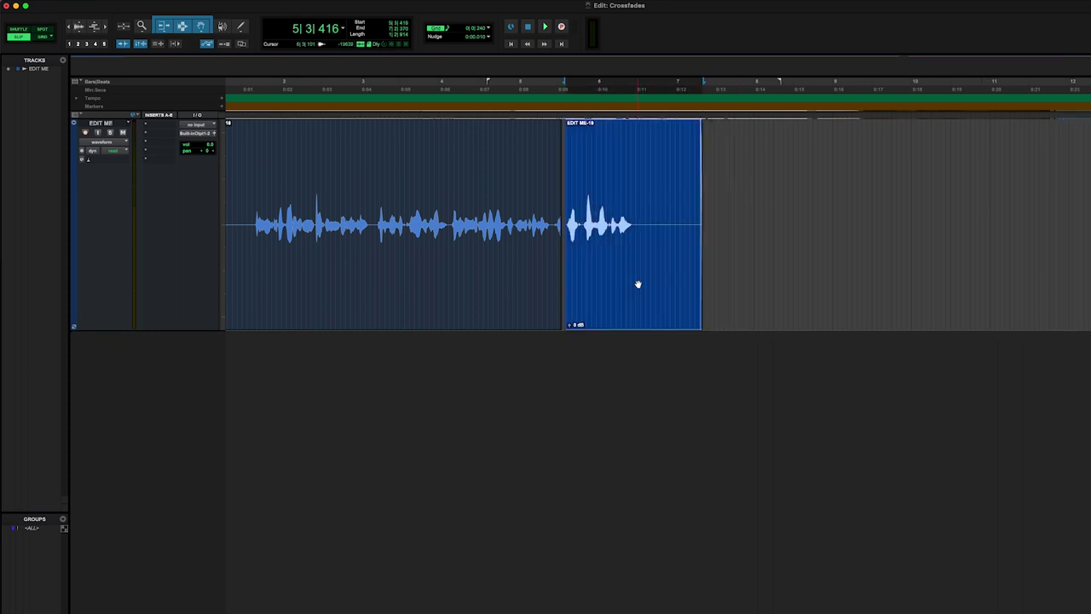
key(super+bracketright)
Step: Zoom in on the join and audition the first clip's final word and the blip before it
click(716, 248)
key(super+bracketright)
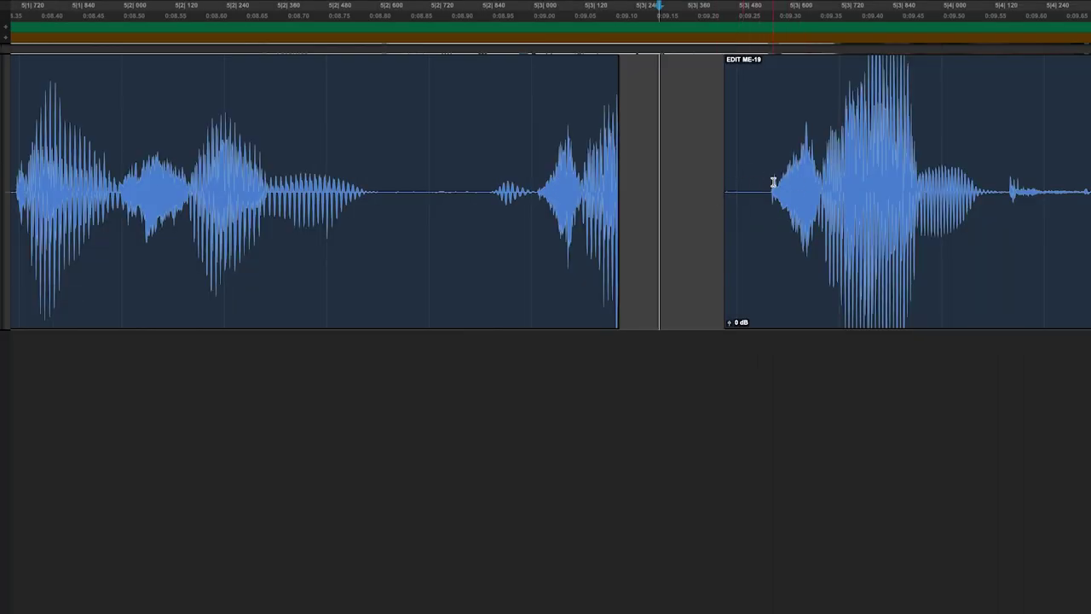
drag(534, 185, 603, 184)
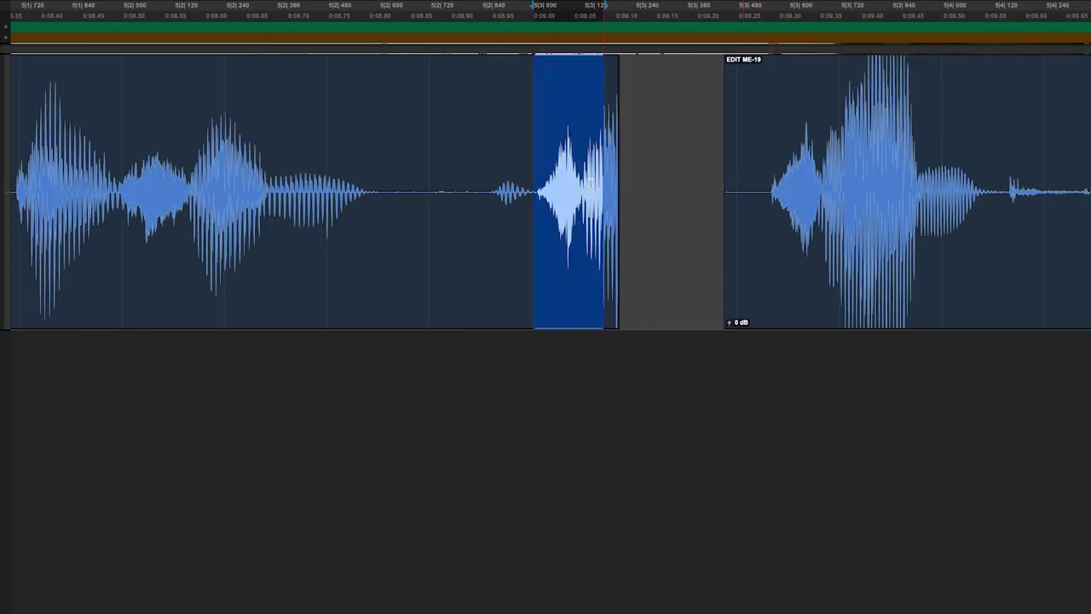
drag(494, 187, 533, 202)
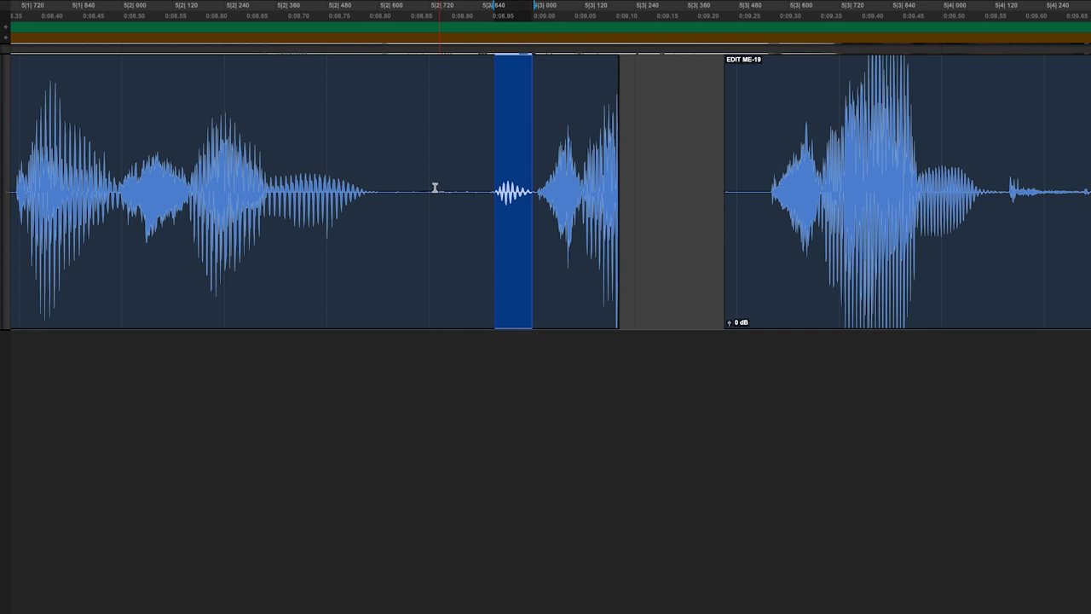
click(405, 186)
click(152, 190)
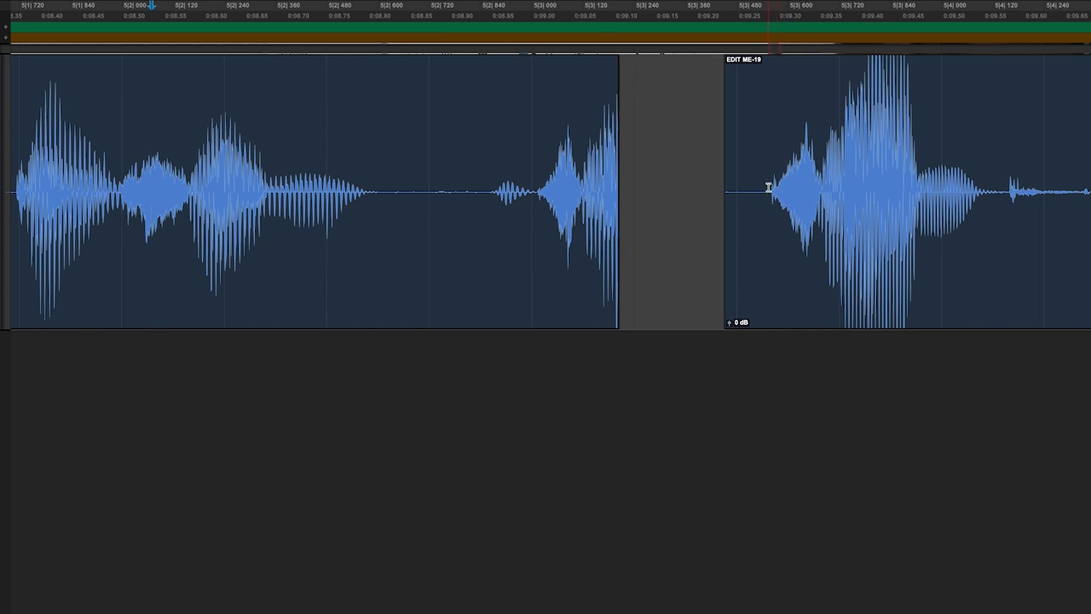
drag(492, 184, 540, 194)
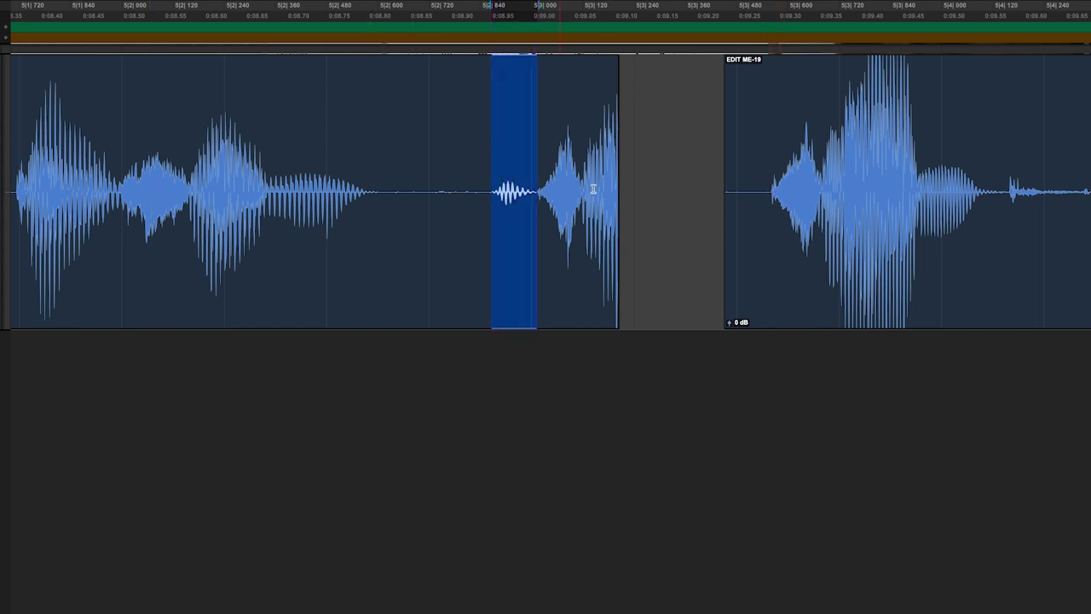
Step: Trim EDIT ME-19 to start just before its first transient and slide it against the first clip
click(696, 176)
click(764, 181)
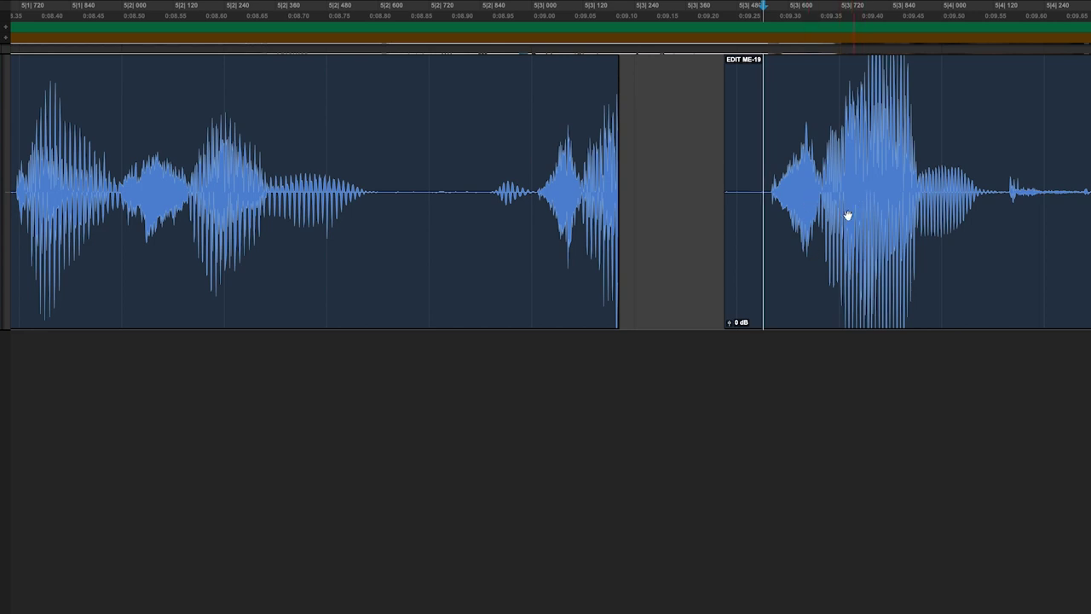
key(a)
drag(830, 270, 603, 278)
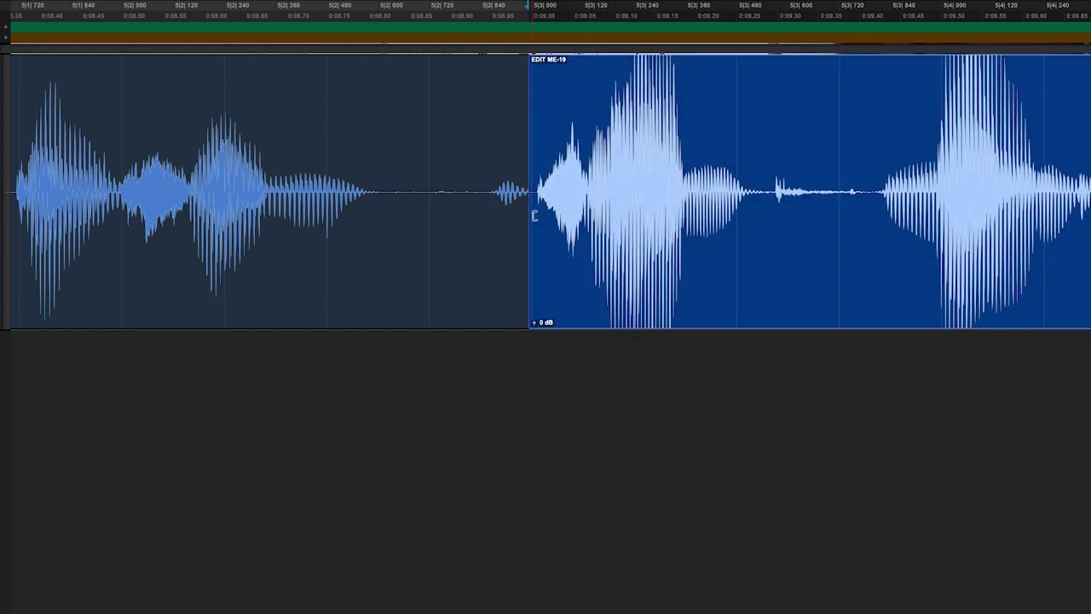
Step: Extend the first clip's end and pull EDIT ME-19's start earlier so they meet at the join
click(531, 210)
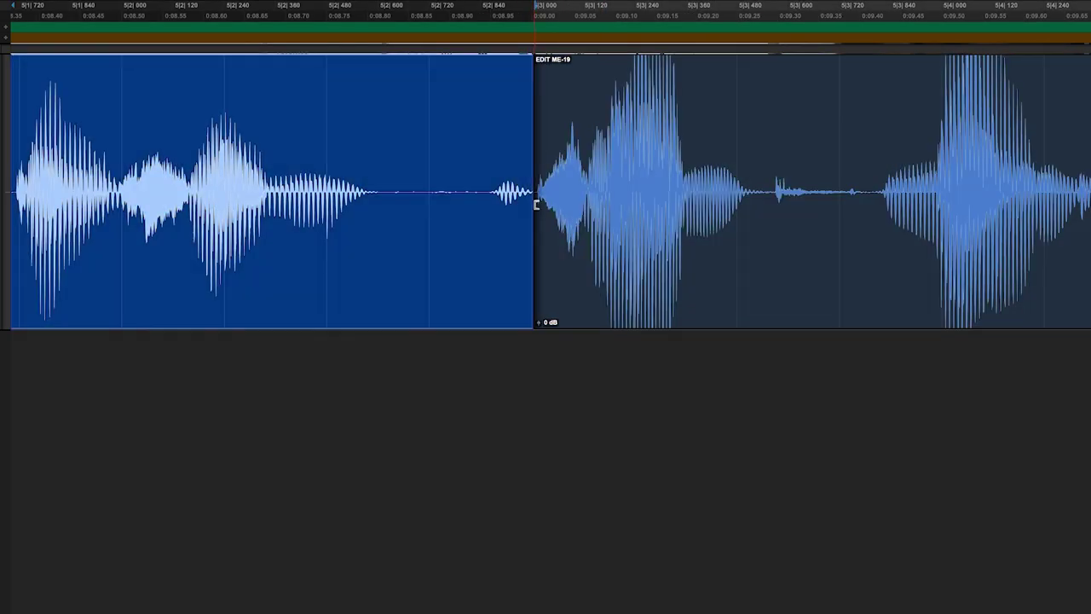
key(ctrl+bracketright)
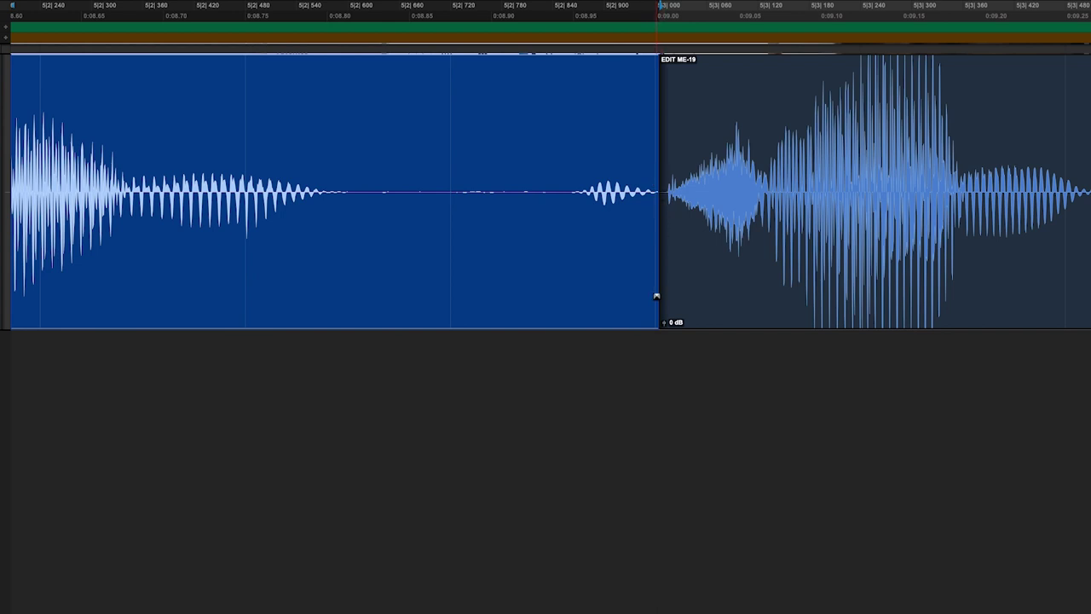
drag(651, 200, 698, 272)
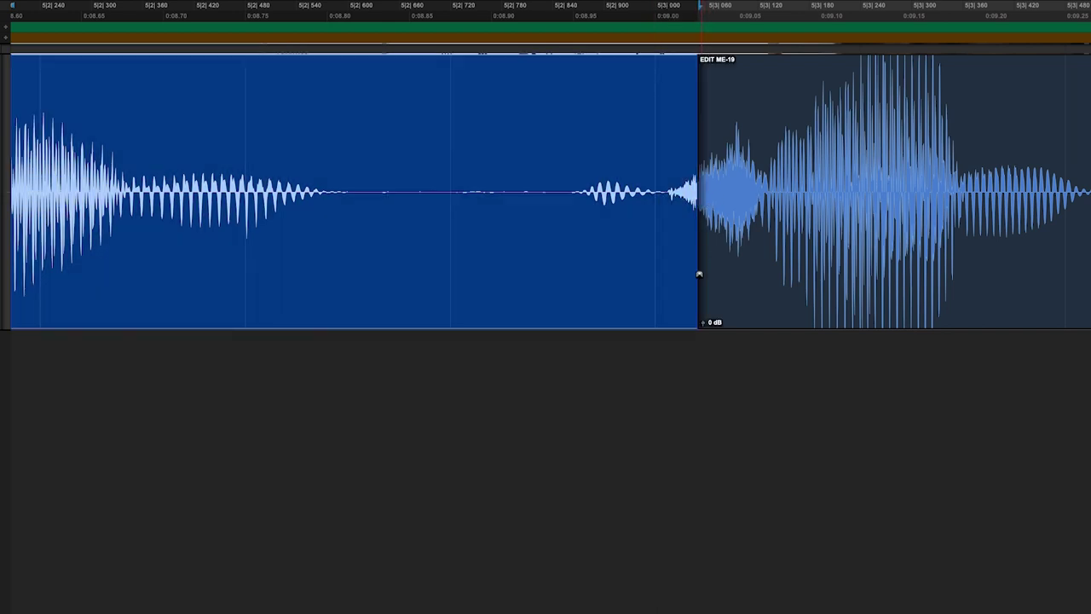
click(695, 210)
drag(696, 211, 663, 211)
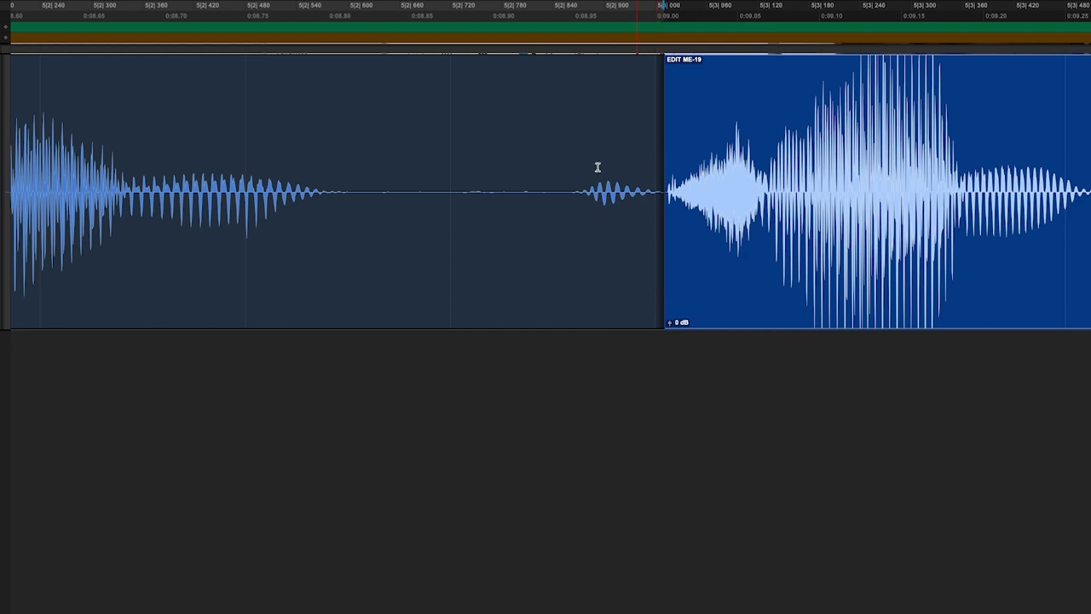
Step: Inspect the silence at a larger waveform height, then add a short crossfade across the join
drag(529, 188, 553, 203)
key(super+alt+bracketright)
key(super+alt+bracketright)
key(super+alt+bracketright)
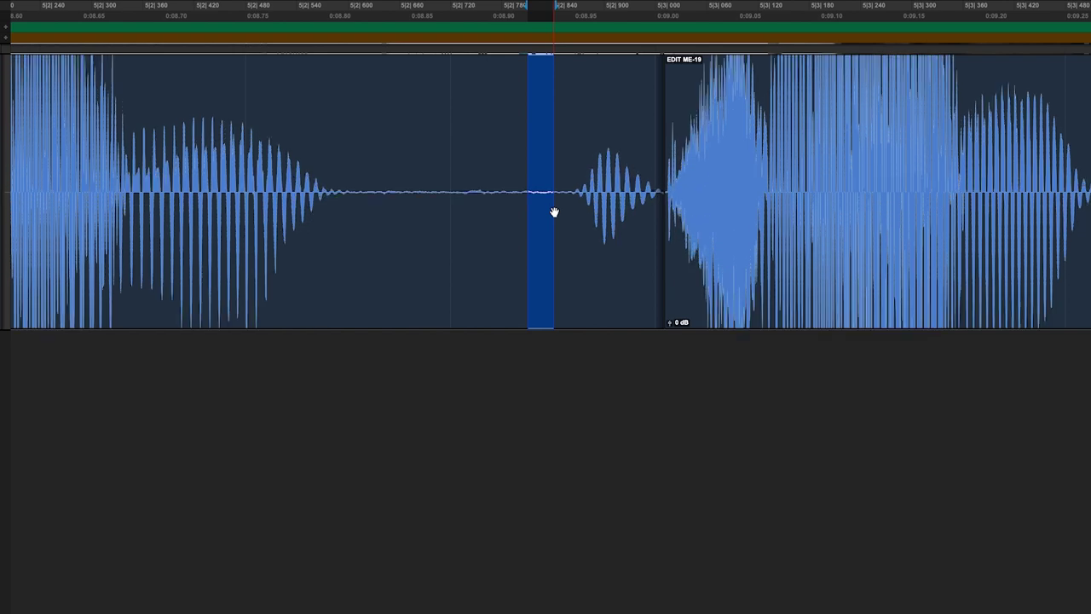
key(super+alt+bracketright)
drag(409, 184, 560, 189)
key(super+alt+bracketleft)
key(super+alt+bracketleft)
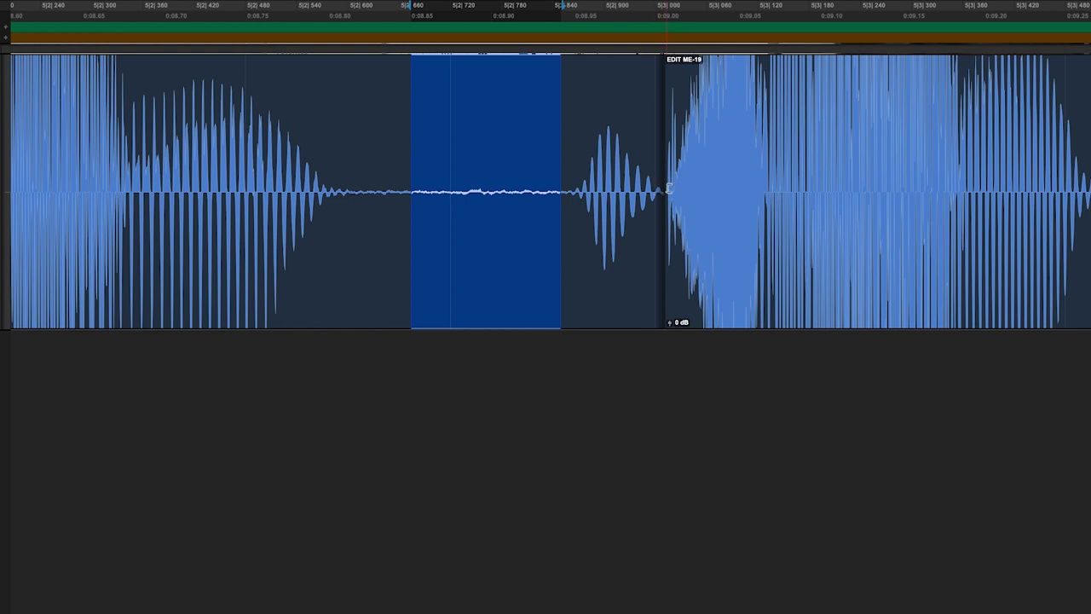
key(super+bracketright)
key(super+bracketright)
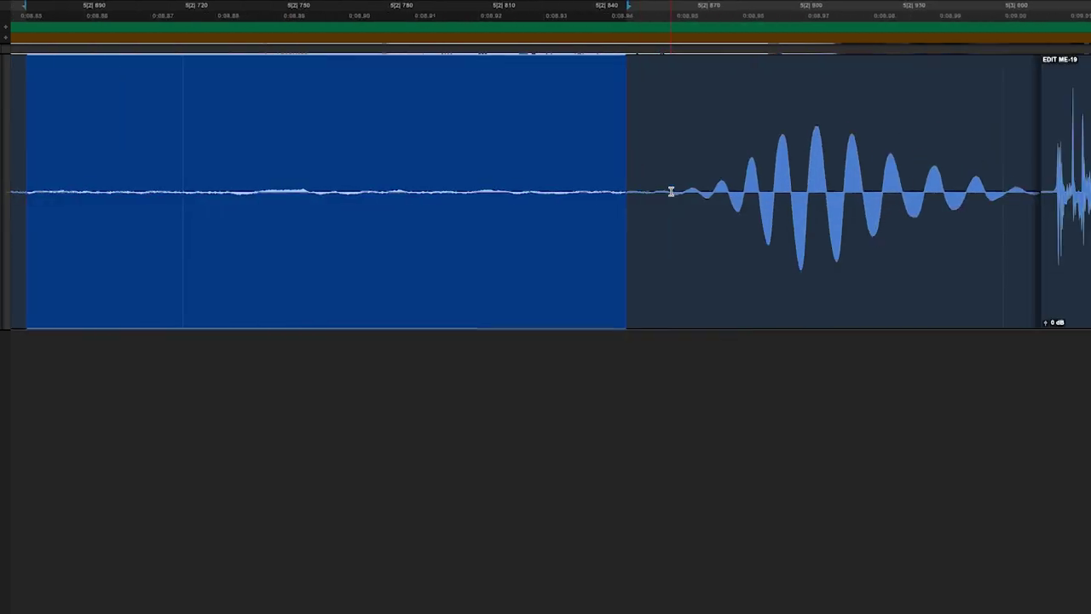
mouse_move(648, 294)
mouse_down()
mouse_move(622, 293)
mouse_move(631, 295)
mouse_up()
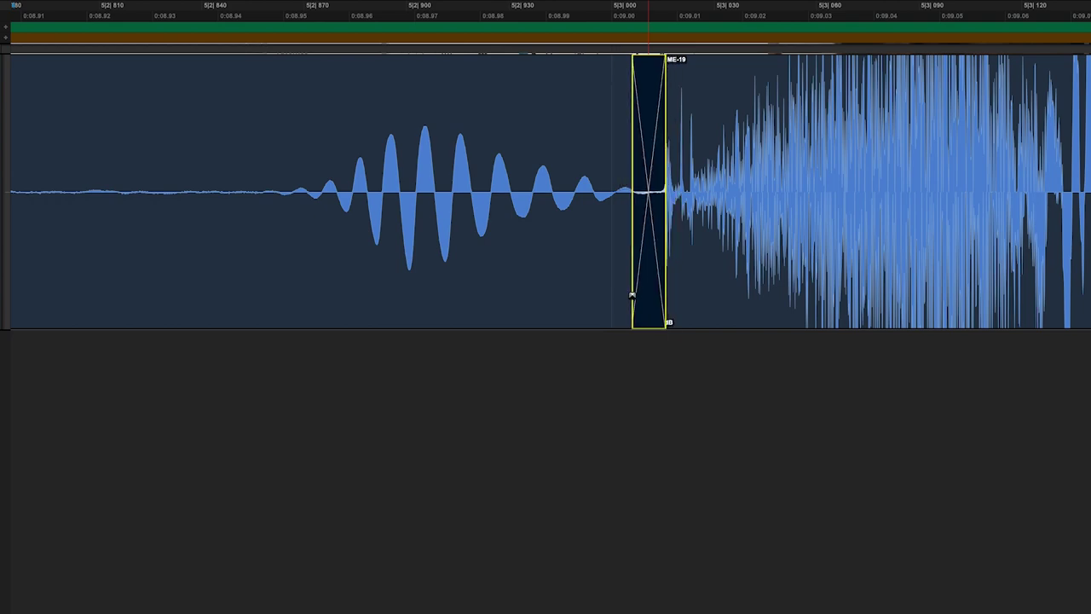
key(super+bracketleft)
key(super+bracketleft)
key(super+bracketleft)
key(super+bracketleft)
key(super+bracketleft)
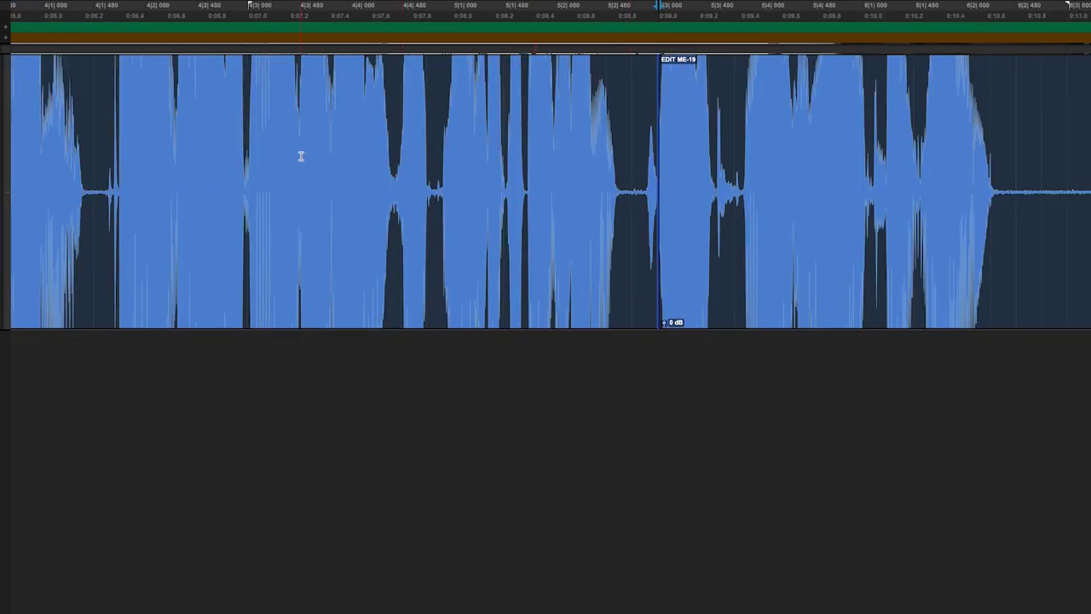
key(super+alt+bracketleft)
click(89, 164)
key(space)
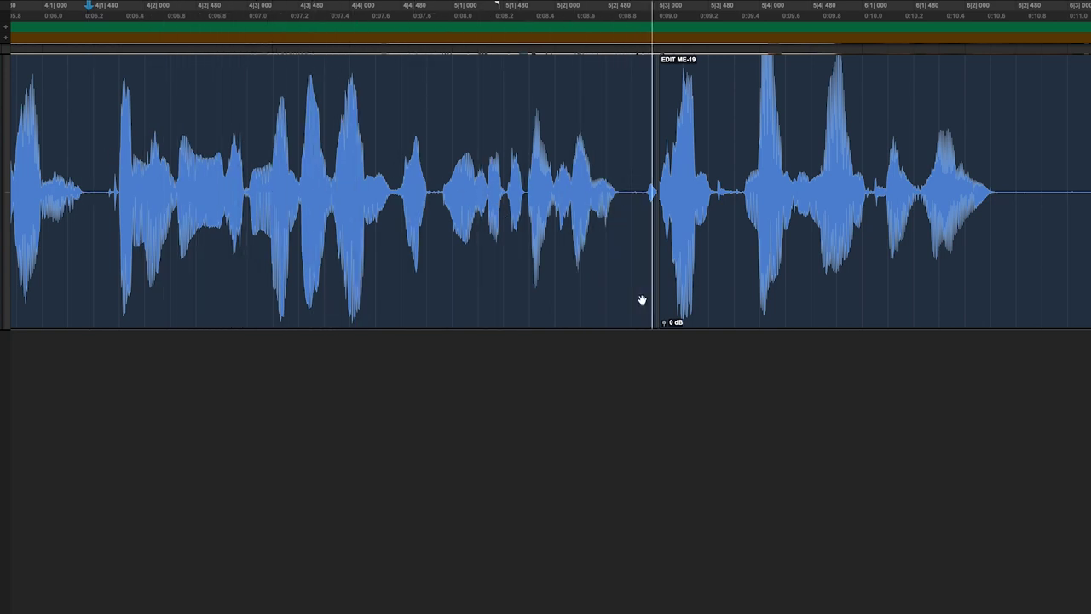
key(super+bracketleft)
key(super+bracketleft)
key(super+bracketleft)
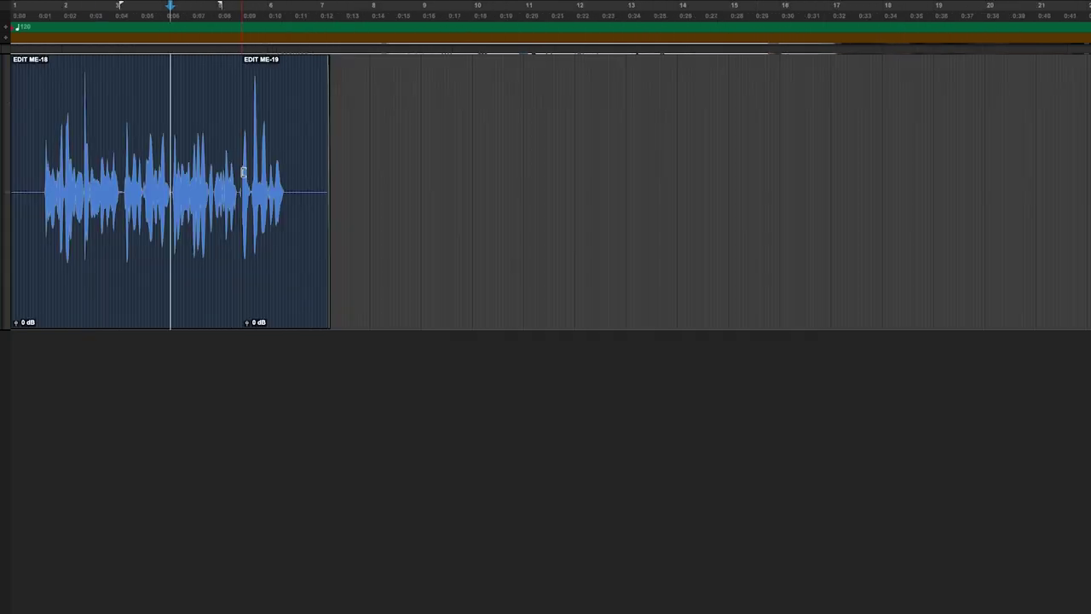
click(228, 175)
key(super+Right)
key(super+Right)
key(super+Right)
key(super+Right)
key(super+Right)
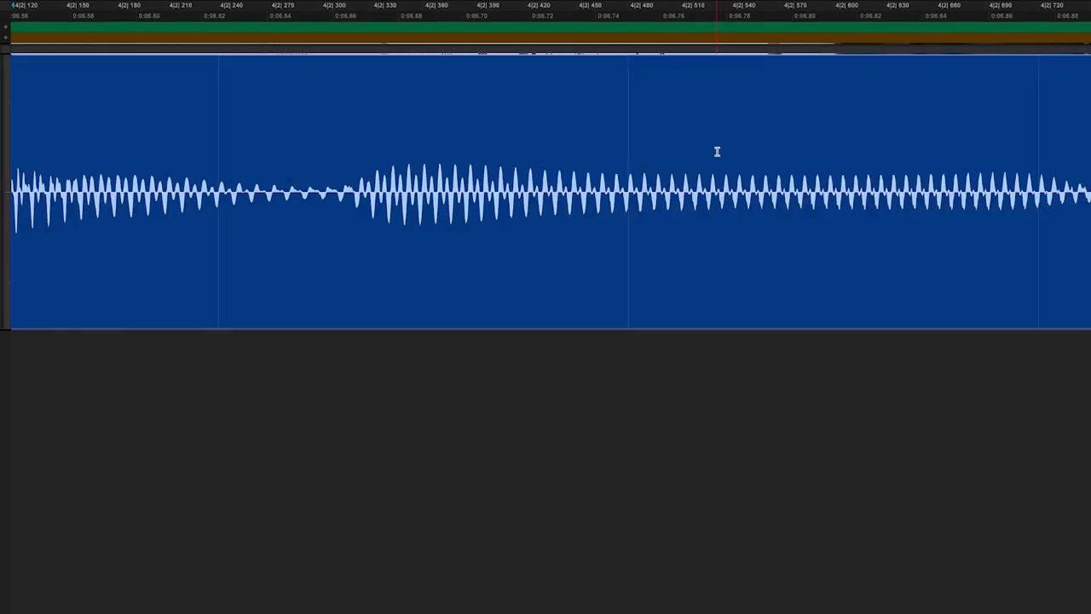
Step: Split the take at the chosen point, slide EDIT ME-21 left, and open its Crossfade dialog
click(717, 151)
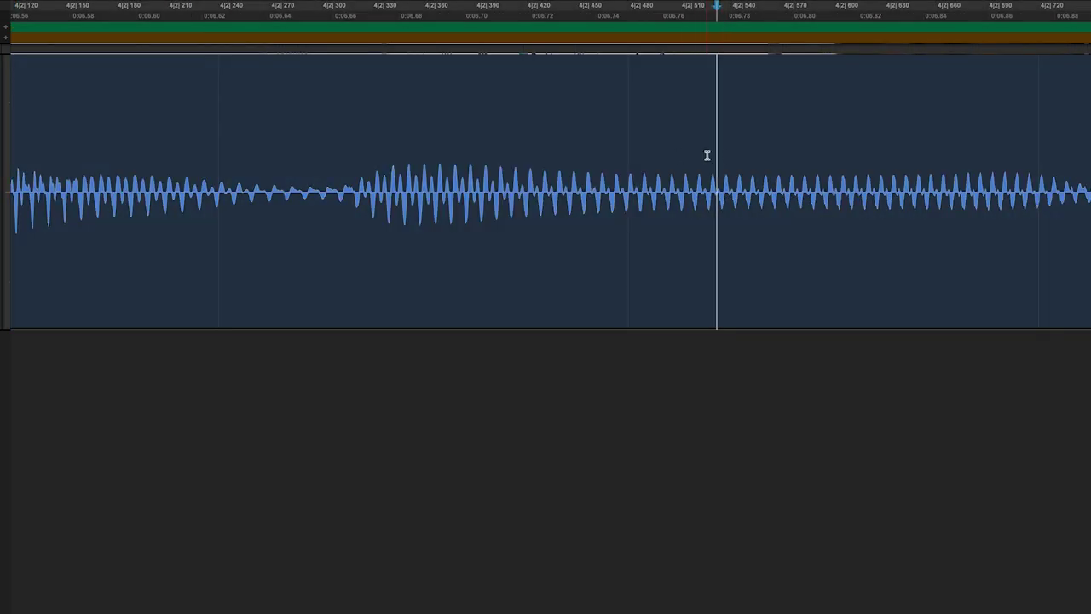
click(706, 155)
click(785, 164)
key(super+t)
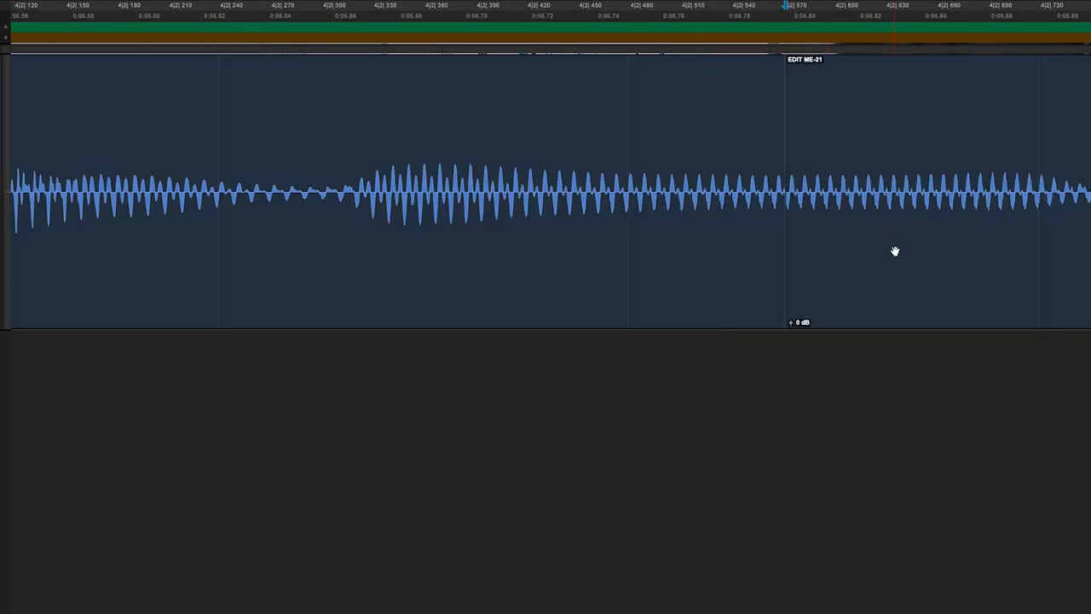
drag(894, 251, 615, 302)
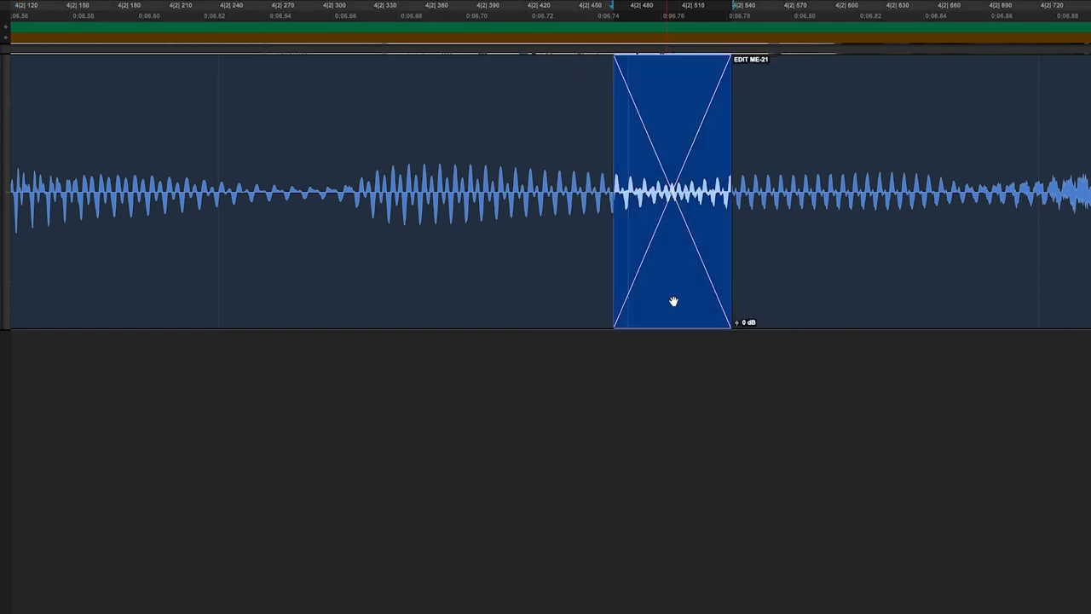
double_click(672, 300)
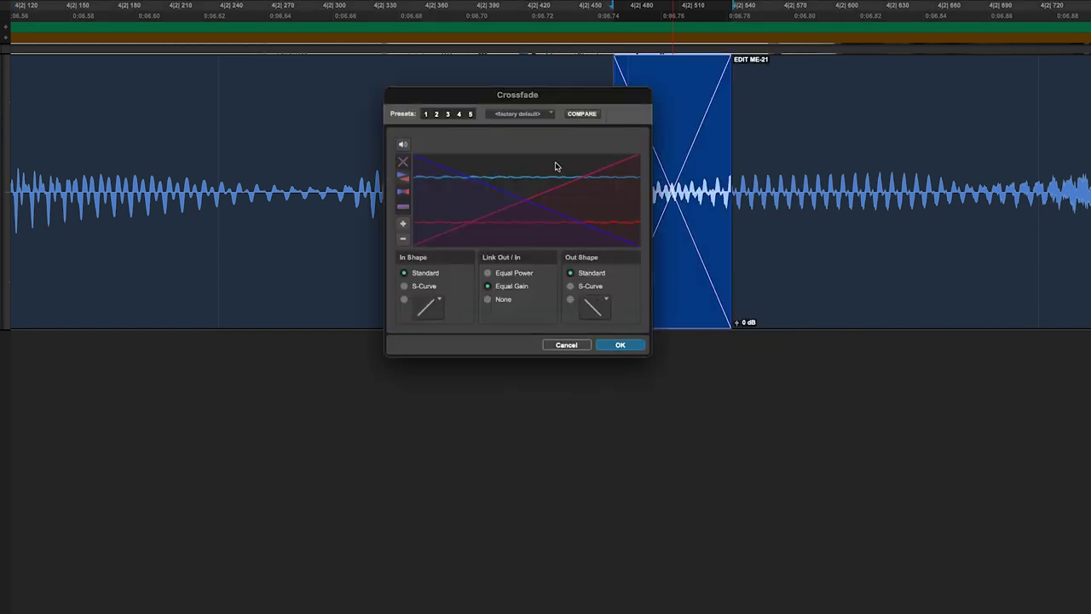
Step: Try Equal Power in the Crossfade dialog, cancel it, and delete the crossfade at the EDIT ME-21 join
drag(560, 99, 387, 112)
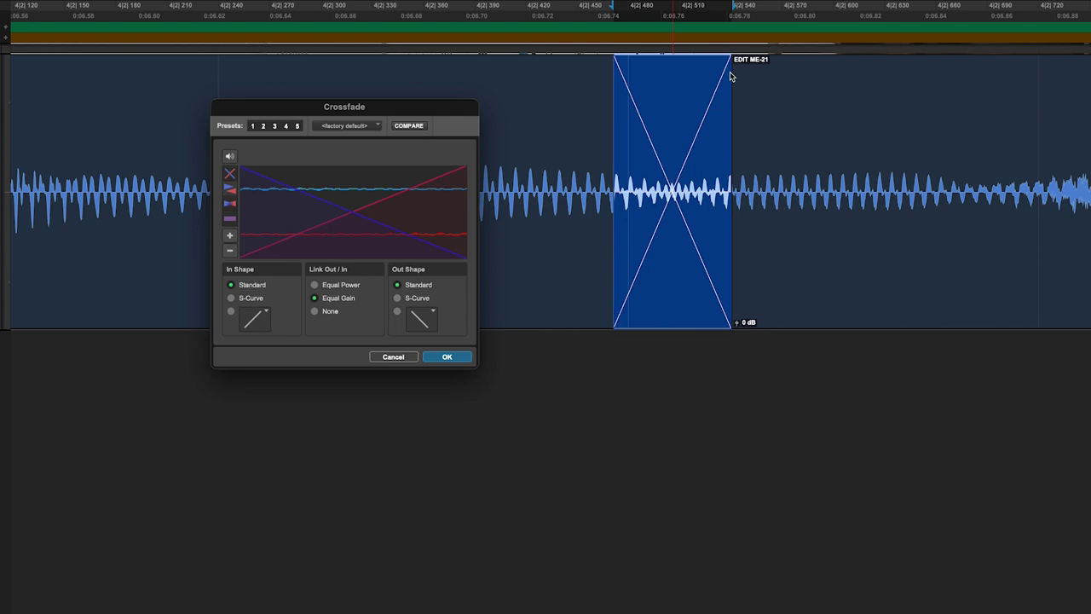
click(345, 286)
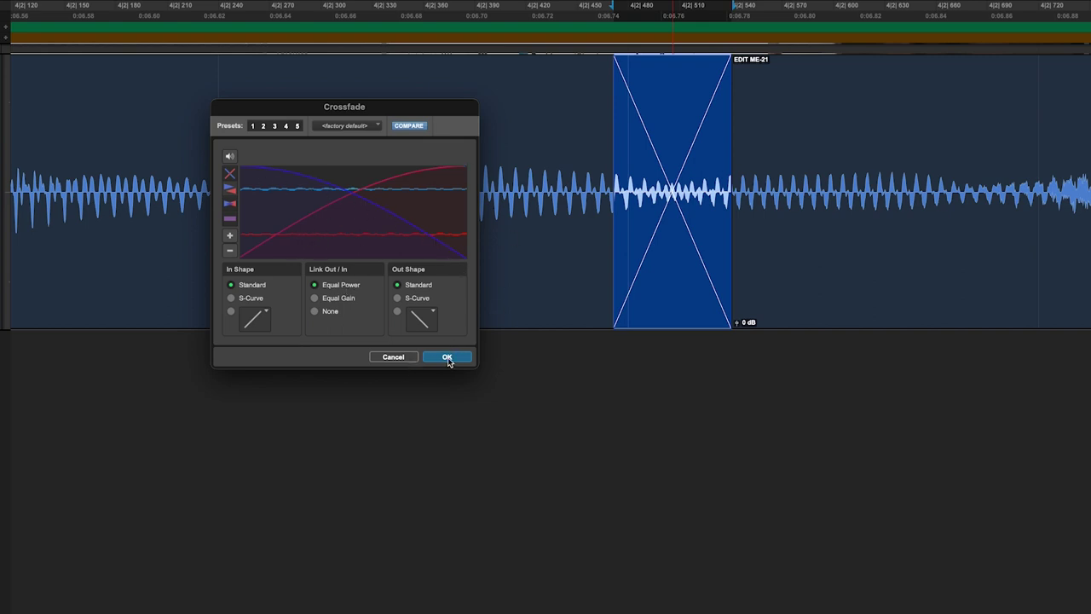
click(413, 356)
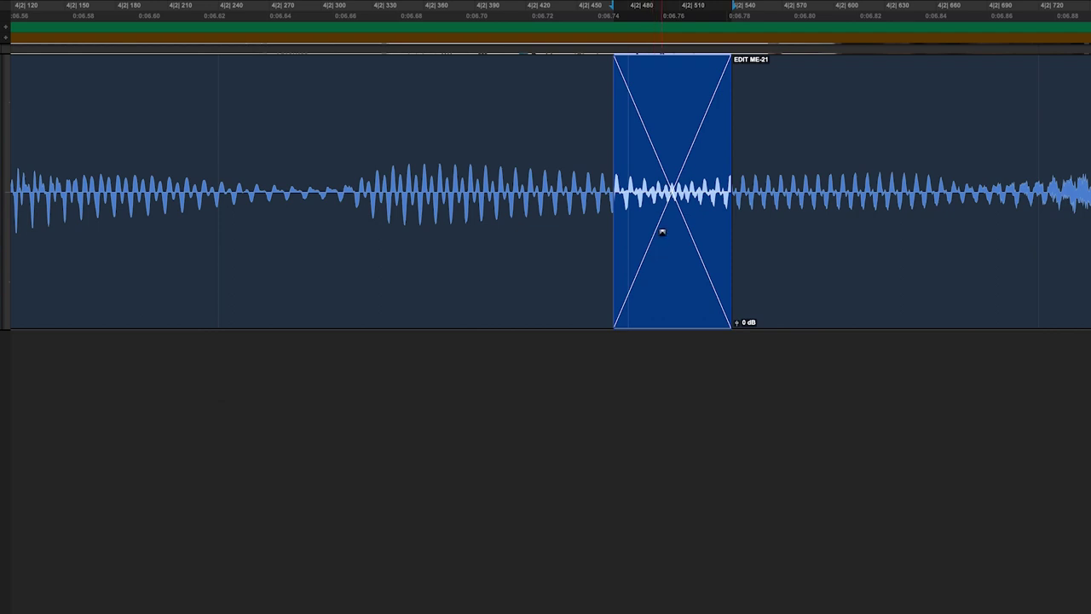
key(Delete)
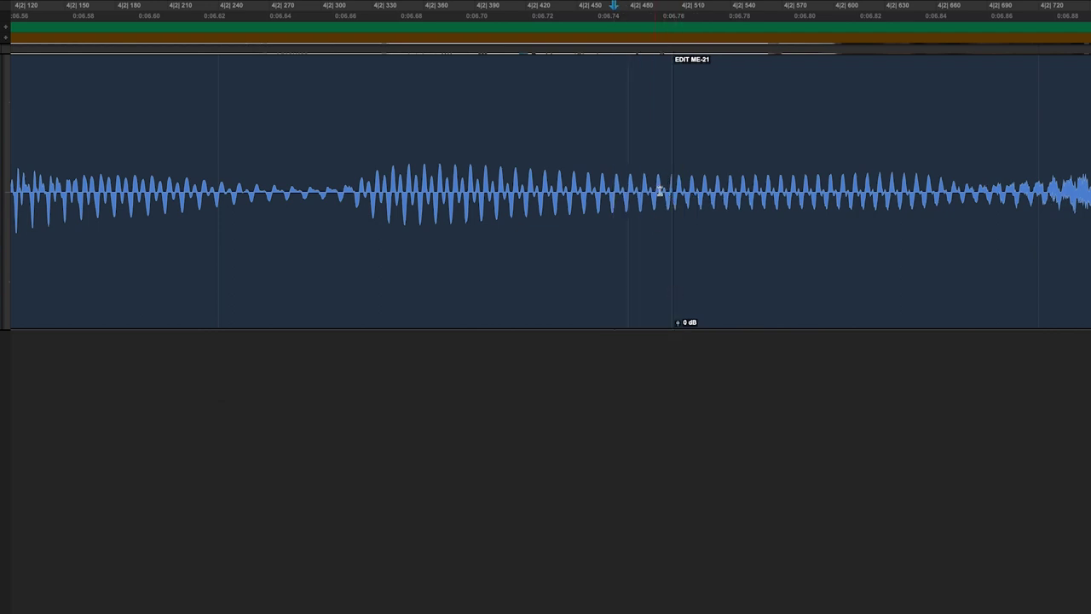
Step: Make the voiceover track taller to enlarge its waveform
key(ctrl+Up)
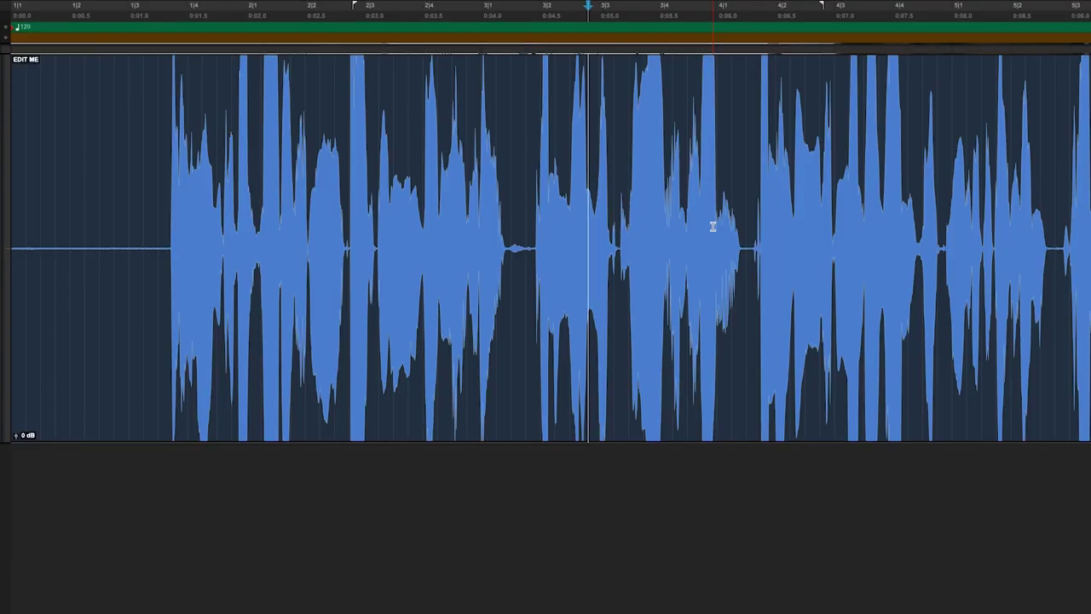
Step: Audition the second take and place the edit point just before the chosen word
scroll(731, 225, right, 2)
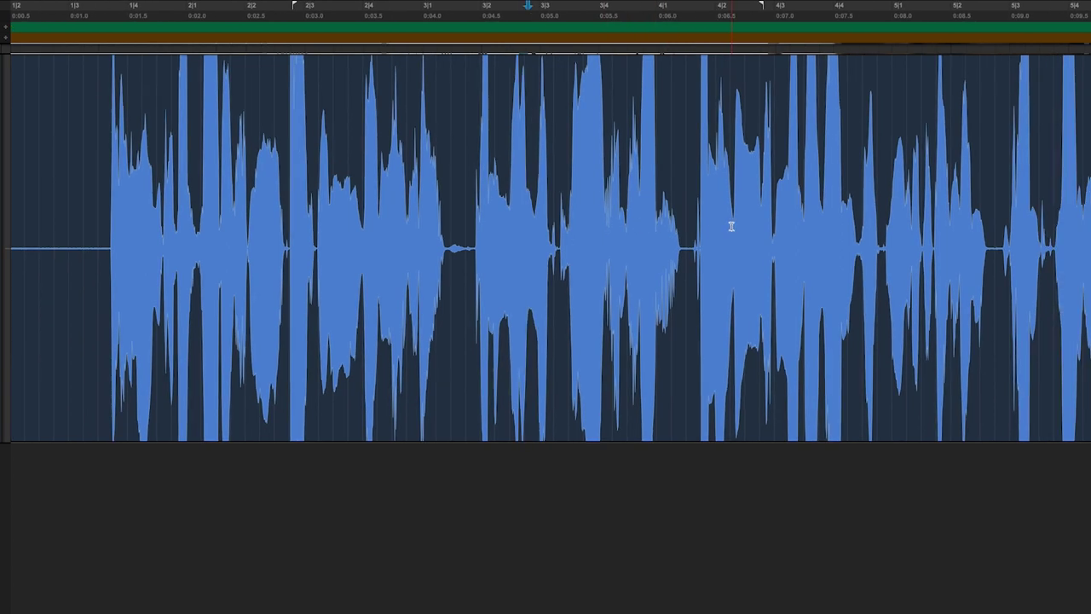
click(464, 209)
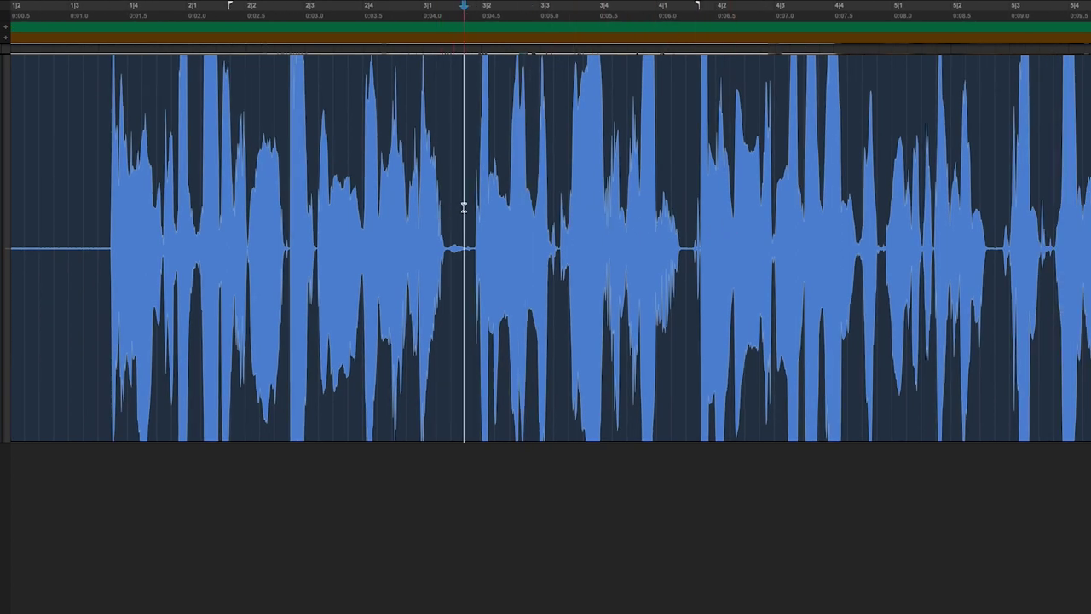
click(630, 215)
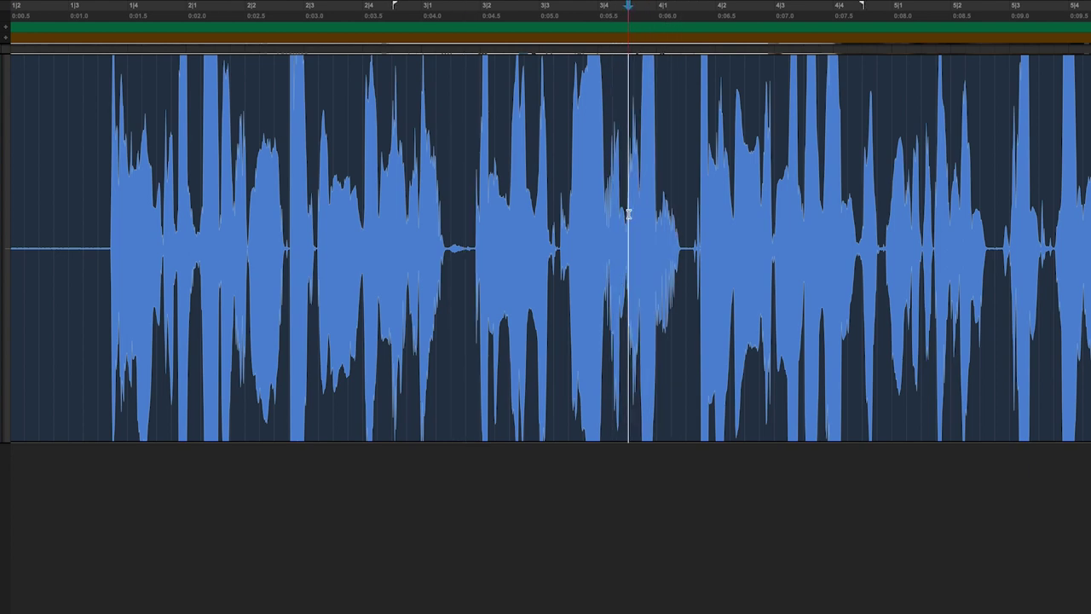
key(r)
key(r)
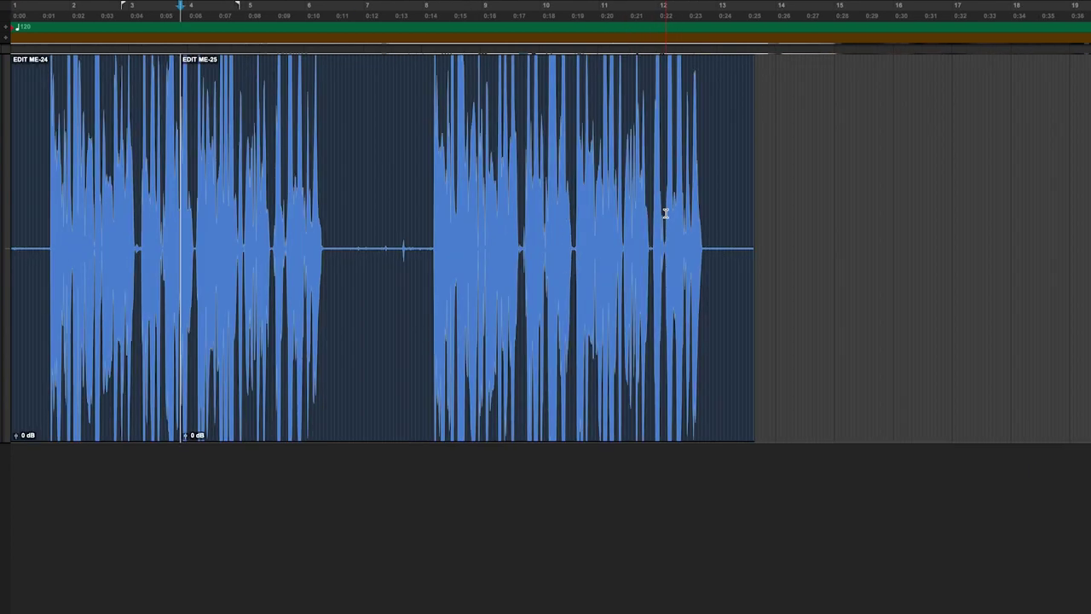
click(527, 177)
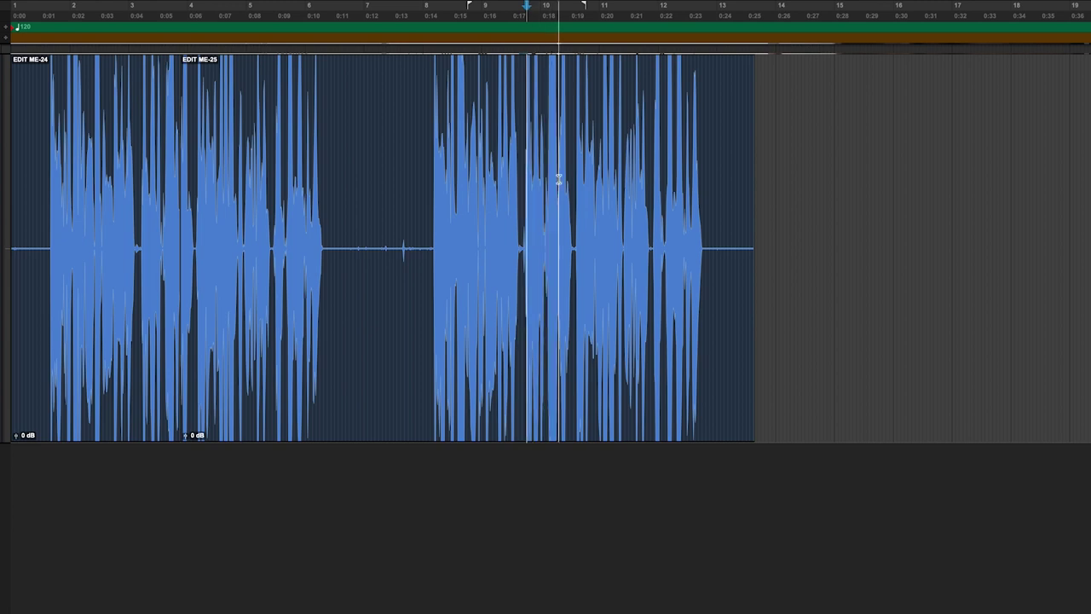
click(560, 178)
key(t)
key(t)
key(t)
key(t)
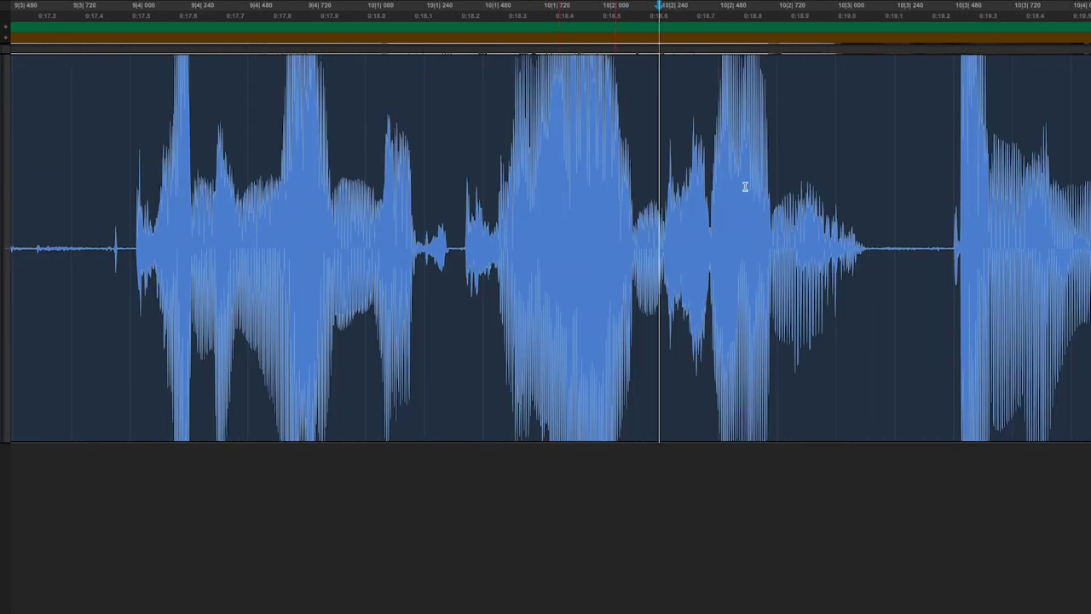
key(space)
key(space)
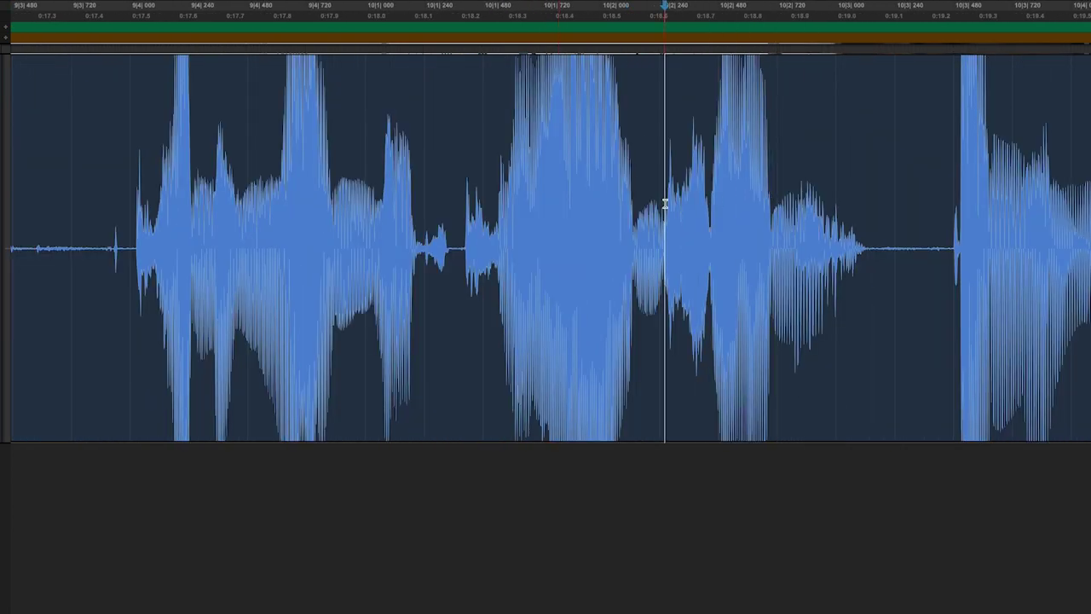
Step: Split the take there, creating EDIT ME-27, and select the unwanted ME-26 section
key(b)
key(r)
key(r)
key(r)
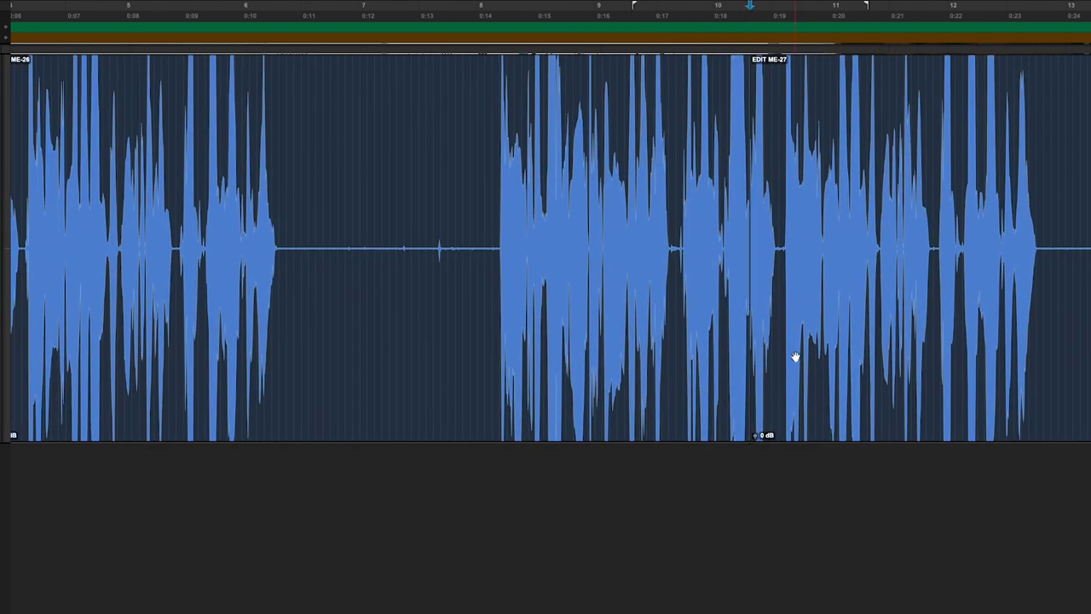
click(346, 338)
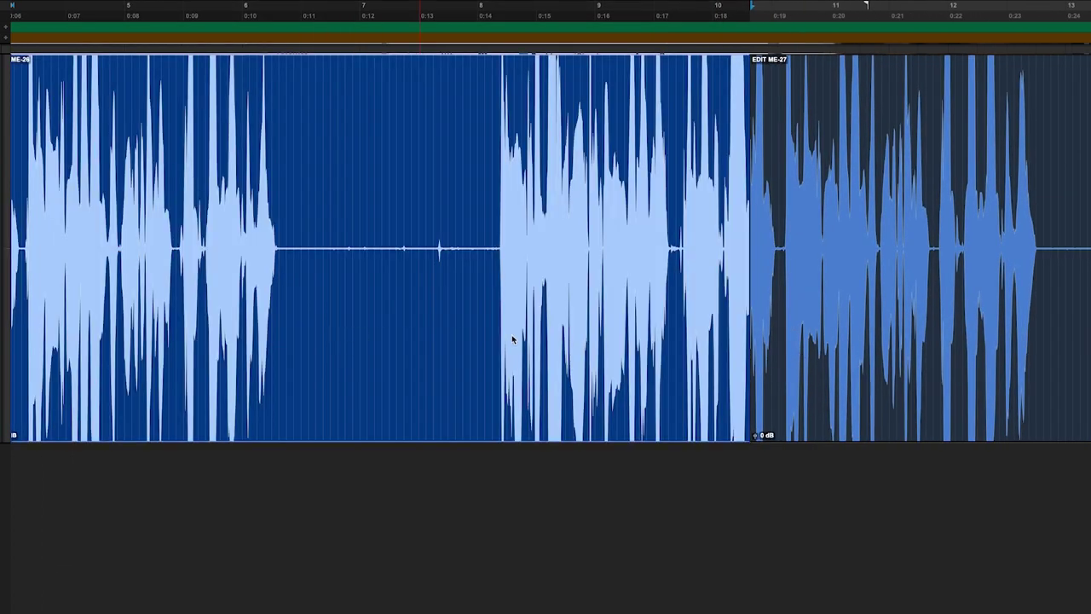
Step: Delete the ME-26 section and move EDIT ME-27 left next to EDIT ME-24
key(Delete)
drag(814, 368, 280, 360)
key(Return)
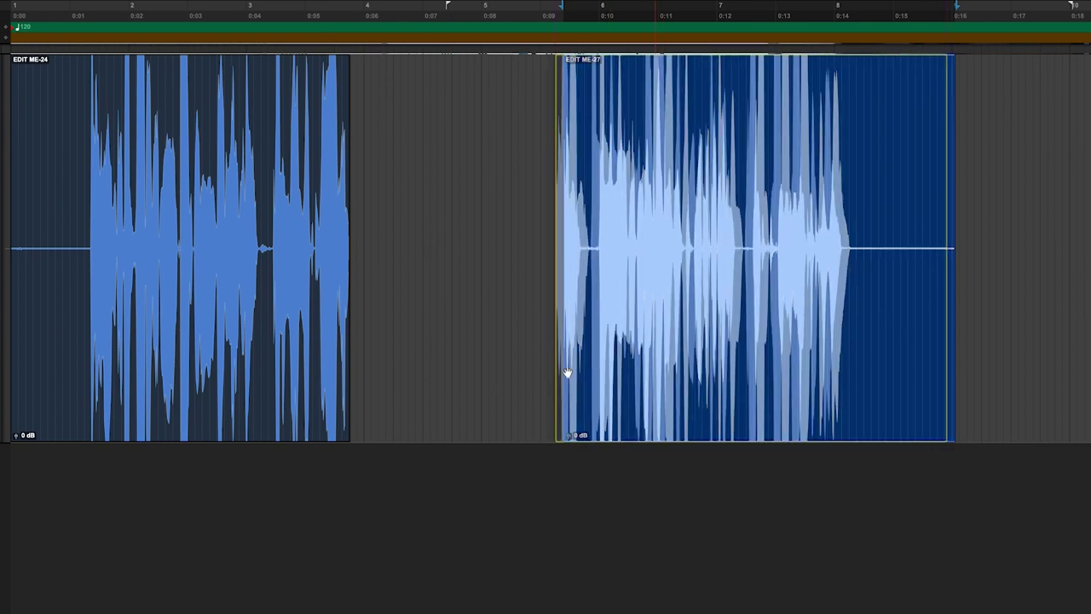
drag(565, 371, 452, 367)
Step: Extend EDIT ME-24's end slightly and butt EDIT ME-27 directly against it
key(t)
key(t)
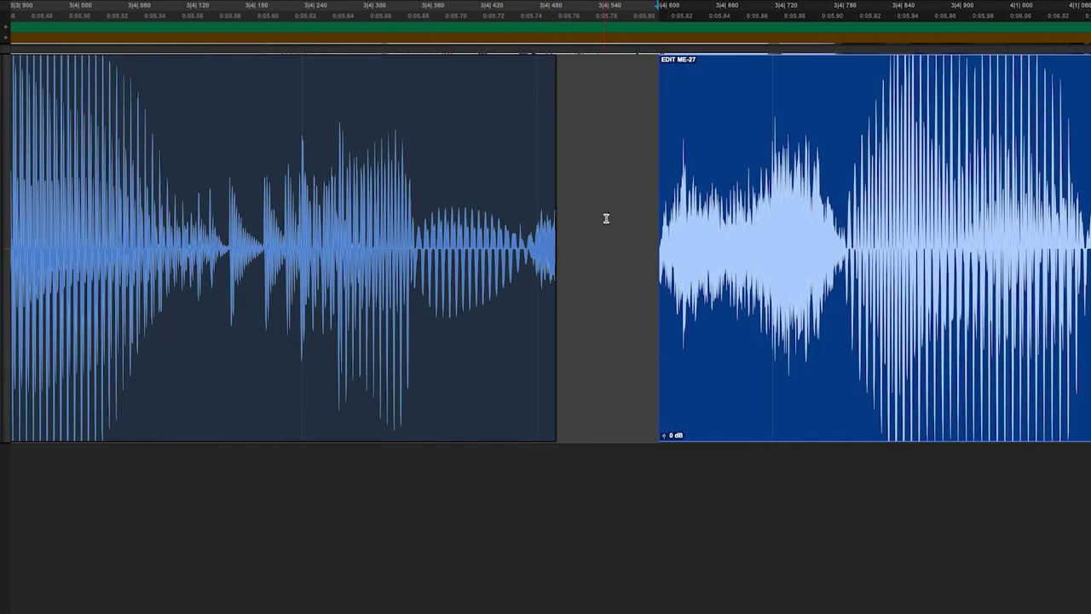
drag(540, 237, 754, 227)
drag(831, 367, 710, 366)
Step: Add a short equal-power crossfade over the EDIT ME-24 / EDIT ME-27 junction
drag(627, 402, 629, 404)
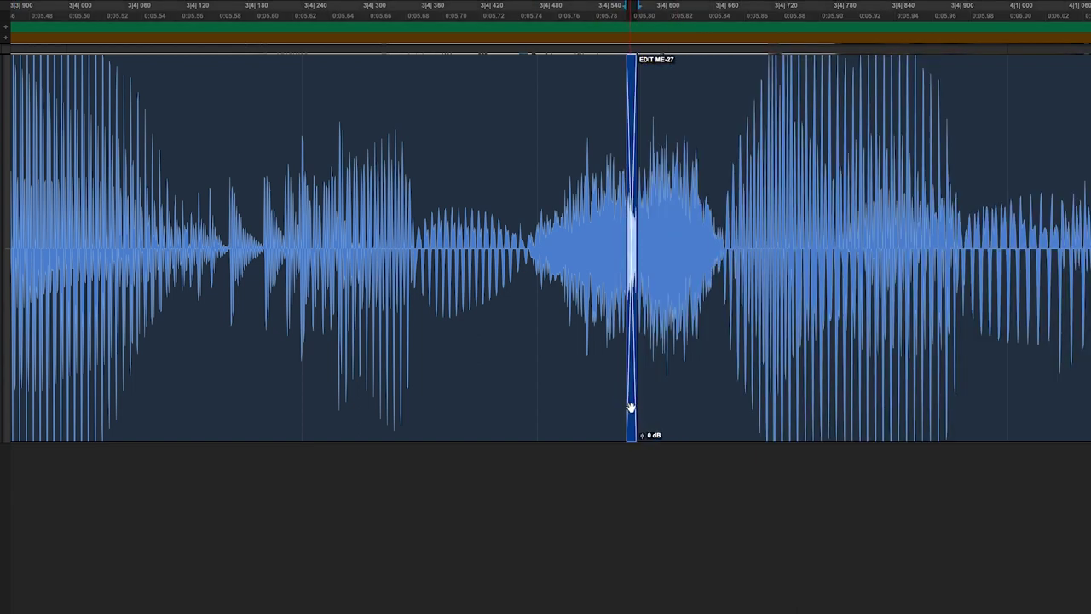
double_click(631, 408)
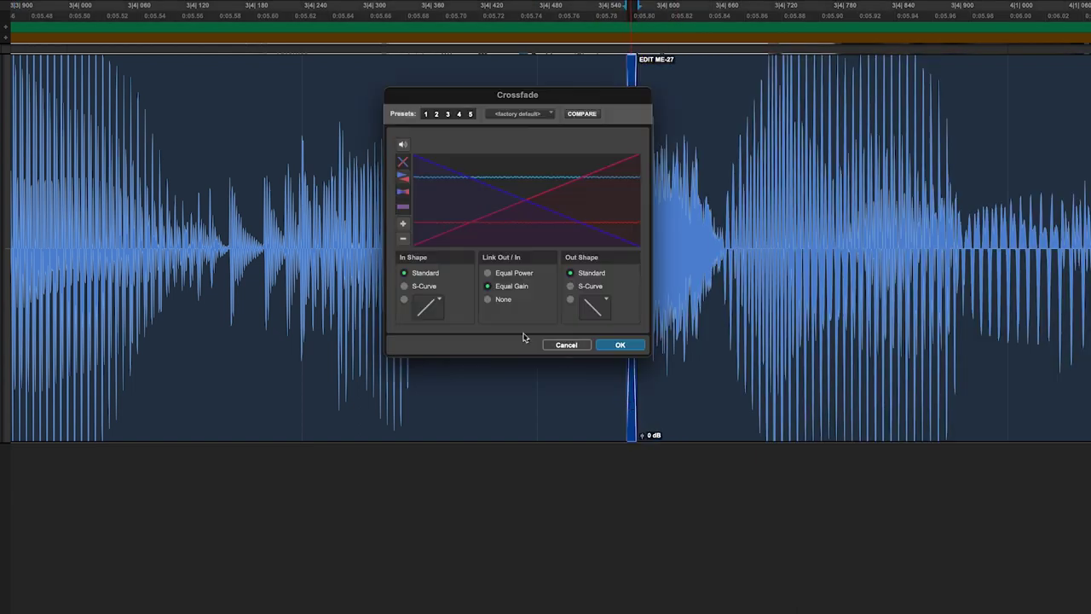
click(505, 276)
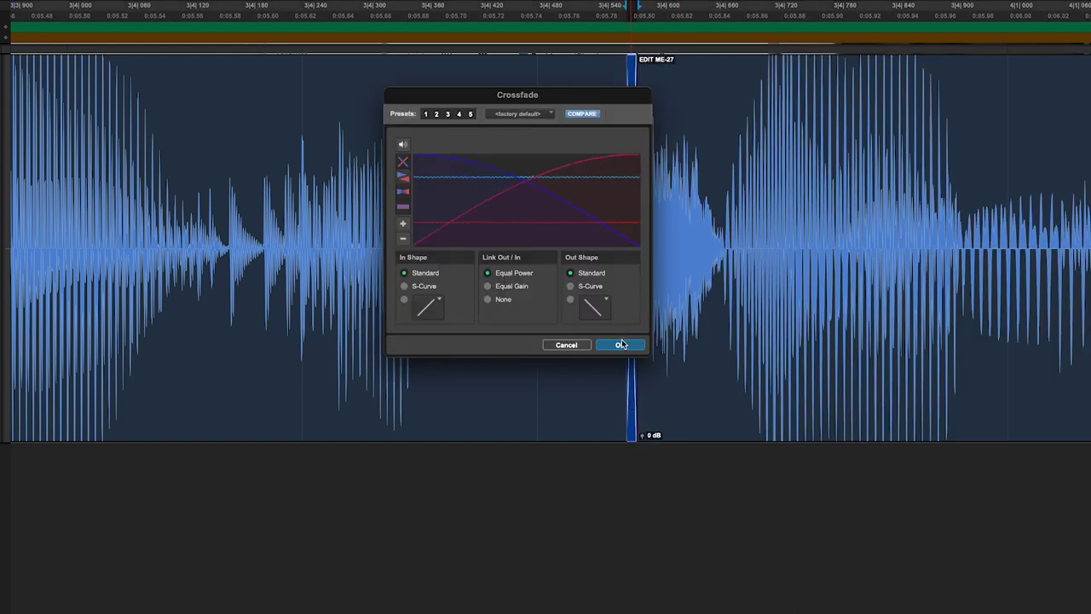
click(622, 344)
Step: Zoom out and play the spliced voiceover from near its beginning
click(487, 224)
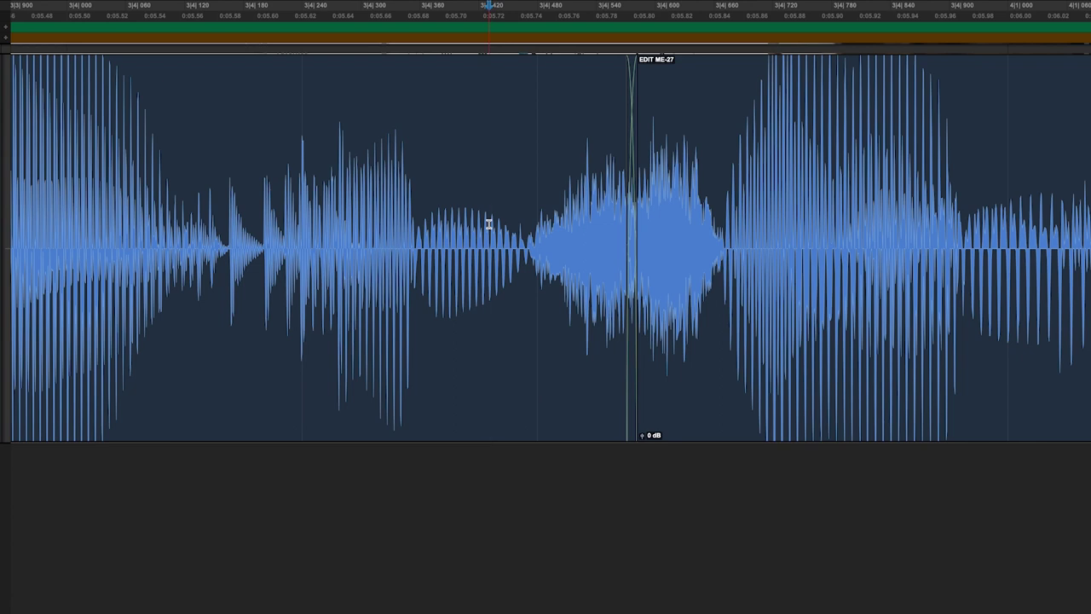
key(r)
key(r)
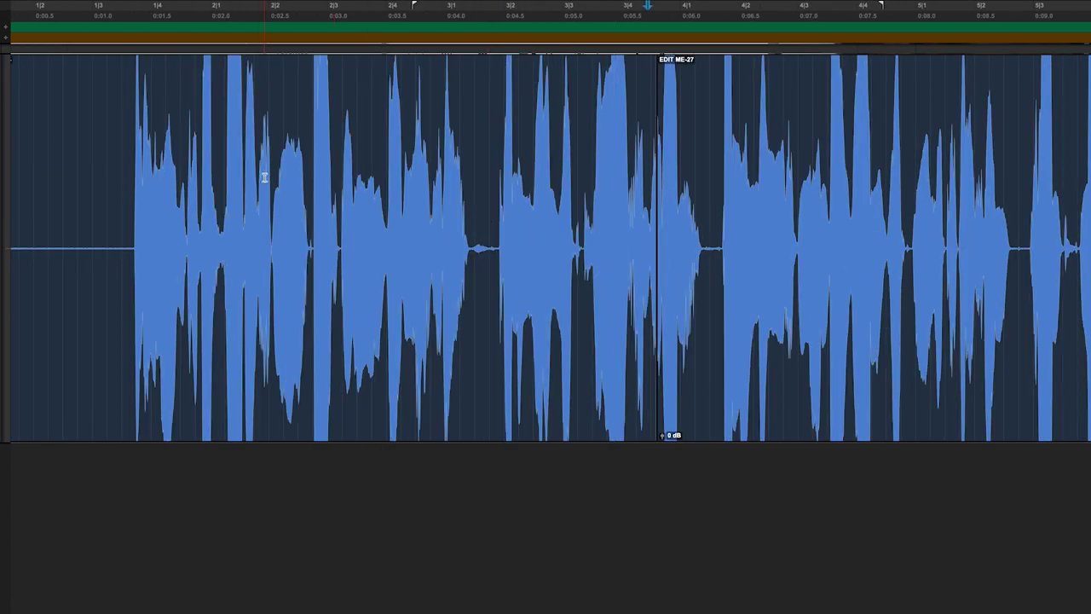
click(127, 161)
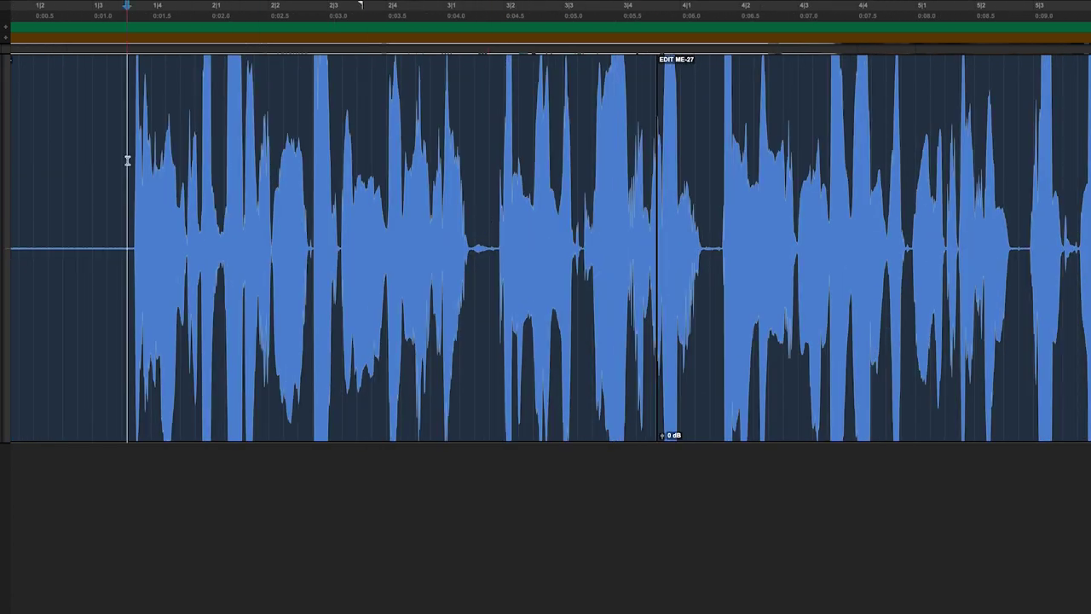
key(space)
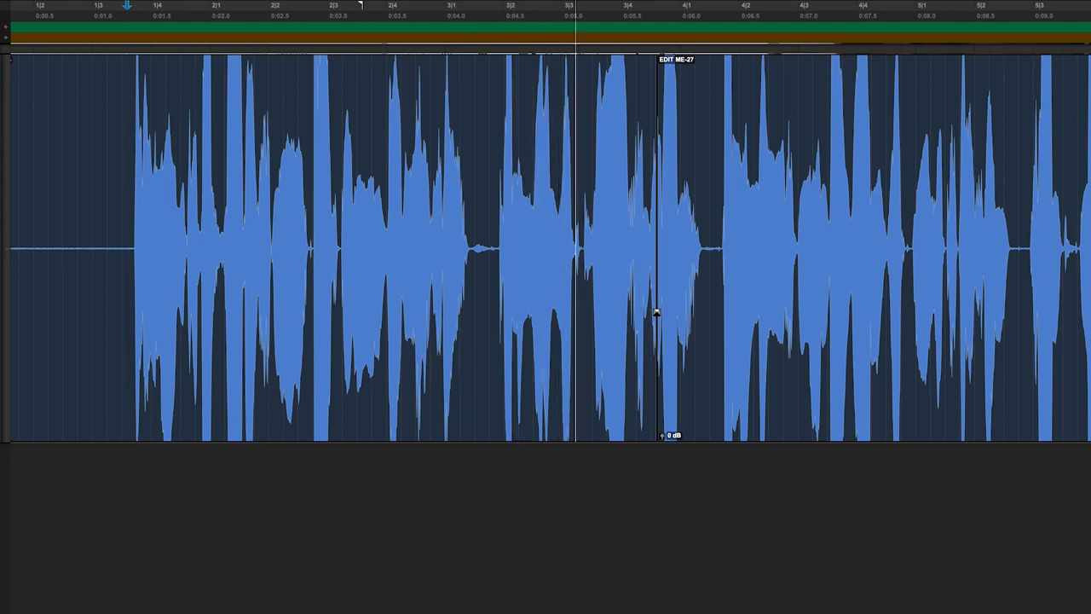
key(space)
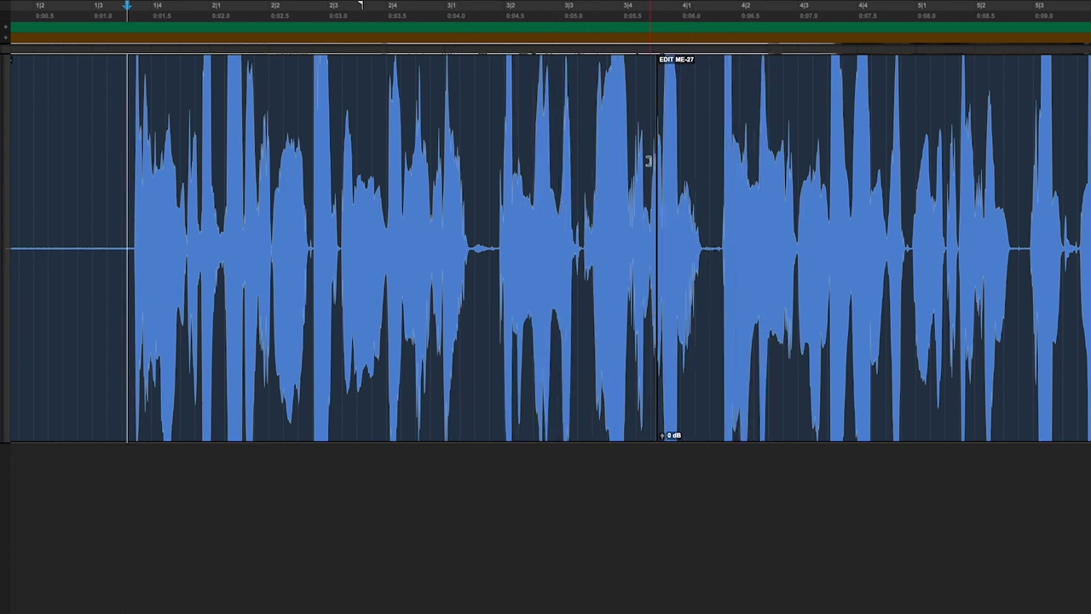
Step: Zoom in on the junction and play back across the splice
click(658, 56)
key(super+bracketright)
key(super+bracketright)
key(super+bracketright)
key(super+bracketright)
key(super+bracketright)
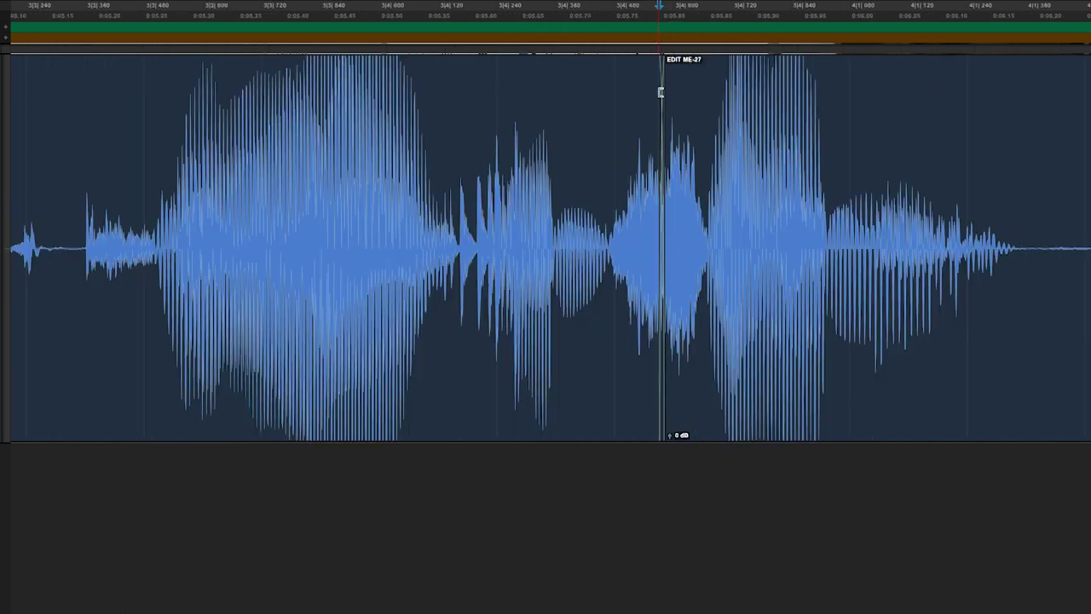
key(super+bracketleft)
key(super+bracketleft)
key(super+bracketleft)
key(super+bracketleft)
key(super+bracketleft)
key(super+bracketleft)
key(super+bracketright)
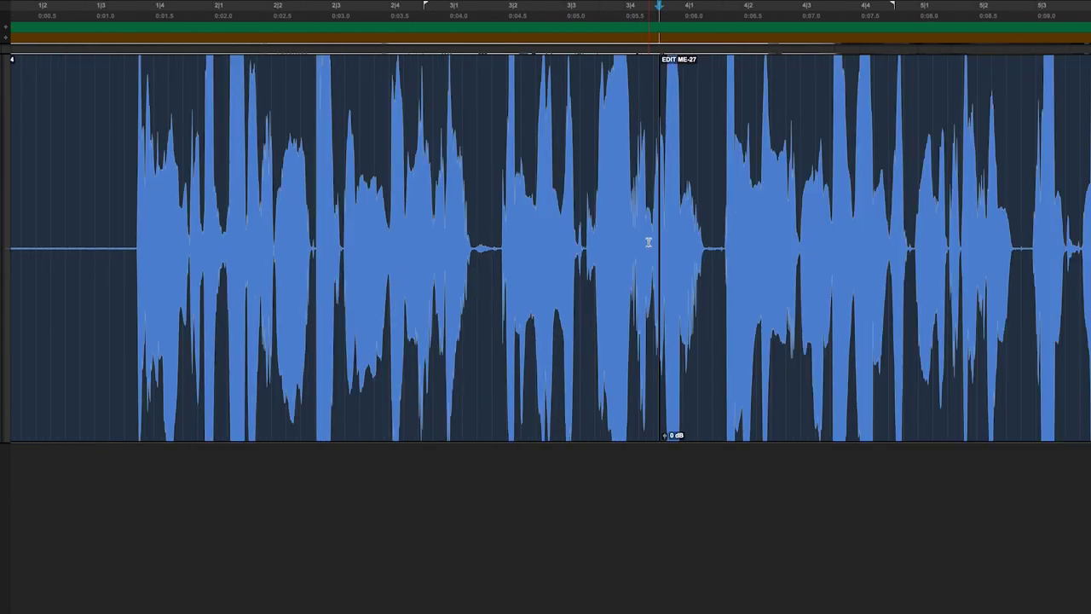
click(559, 178)
key(space)
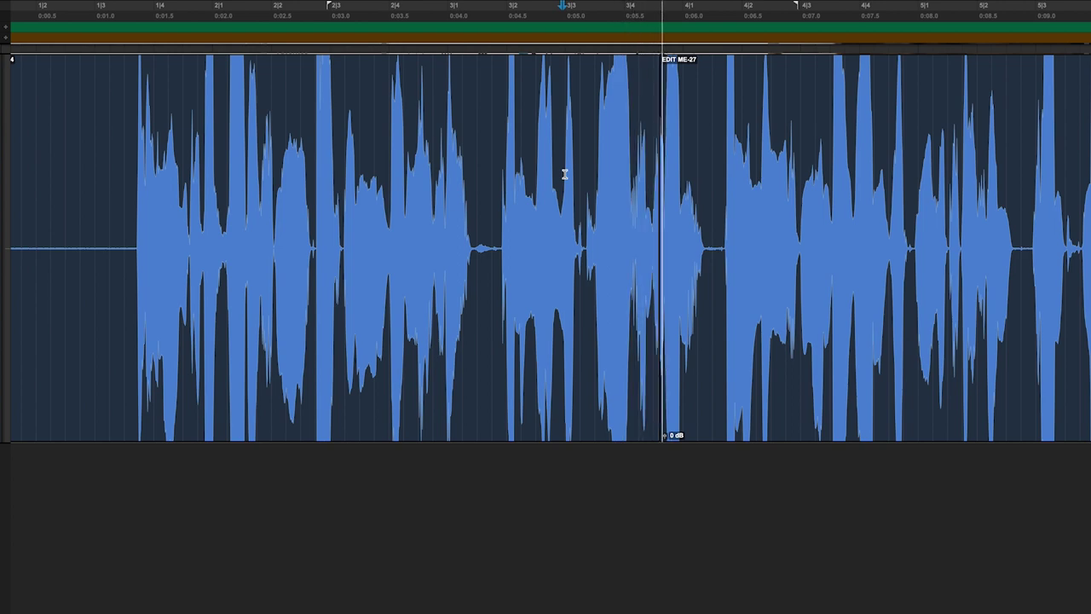
key(space)
key(space)
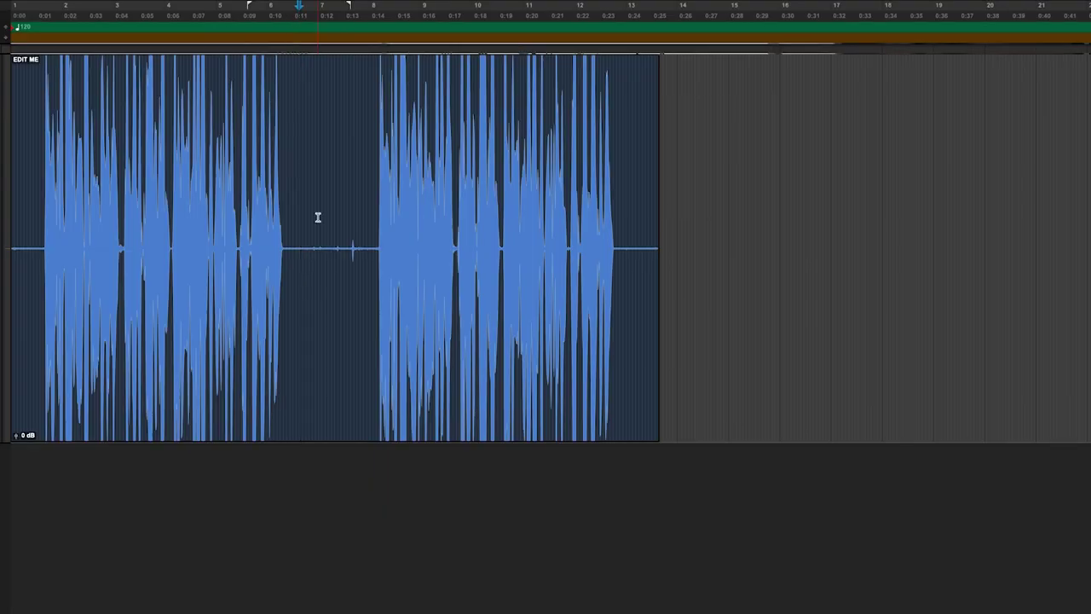
Step: Zoom down to single voice cycles around 0:03.72 and place the edit cursor on the waveform
key(super+bracketright)
key(super+bracketright)
key(super+bracketright)
key(super+bracketright)
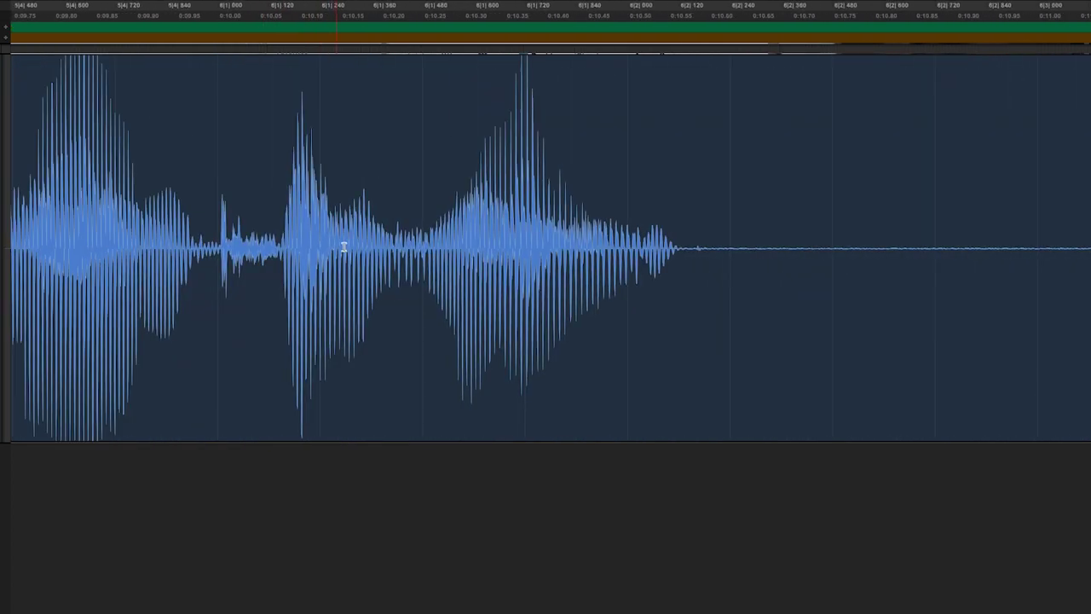
key(super+bracketleft)
key(super+bracketleft)
key(super+bracketleft)
key(super+bracketleft)
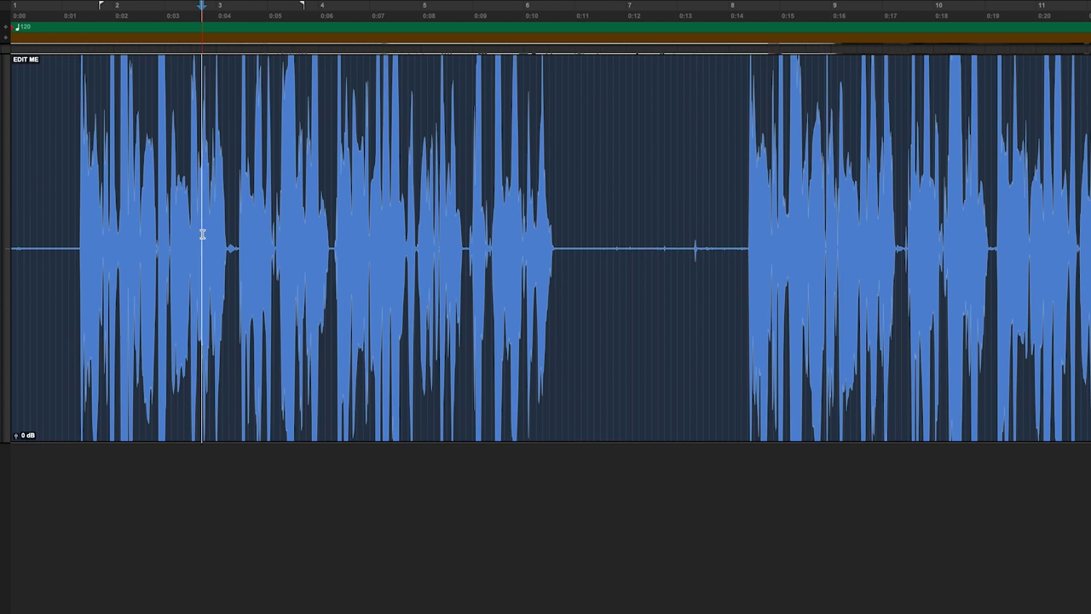
key(super+bracketright)
key(super+bracketright)
key(super+bracketright)
key(super+bracketright)
key(super+bracketright)
key(super+bracketright)
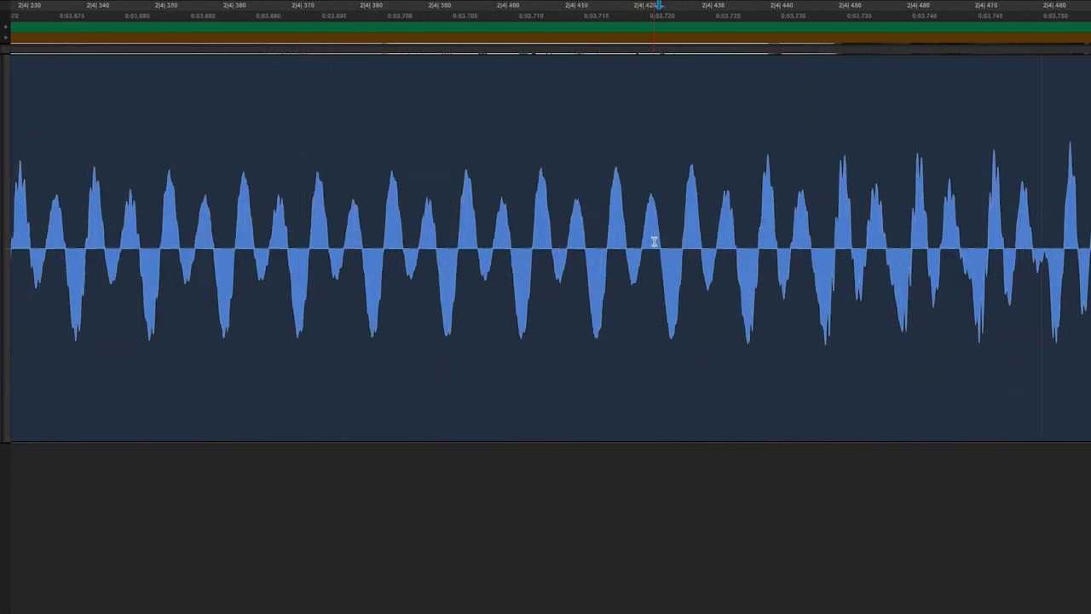
key(super+bracketright)
key(super+bracketright)
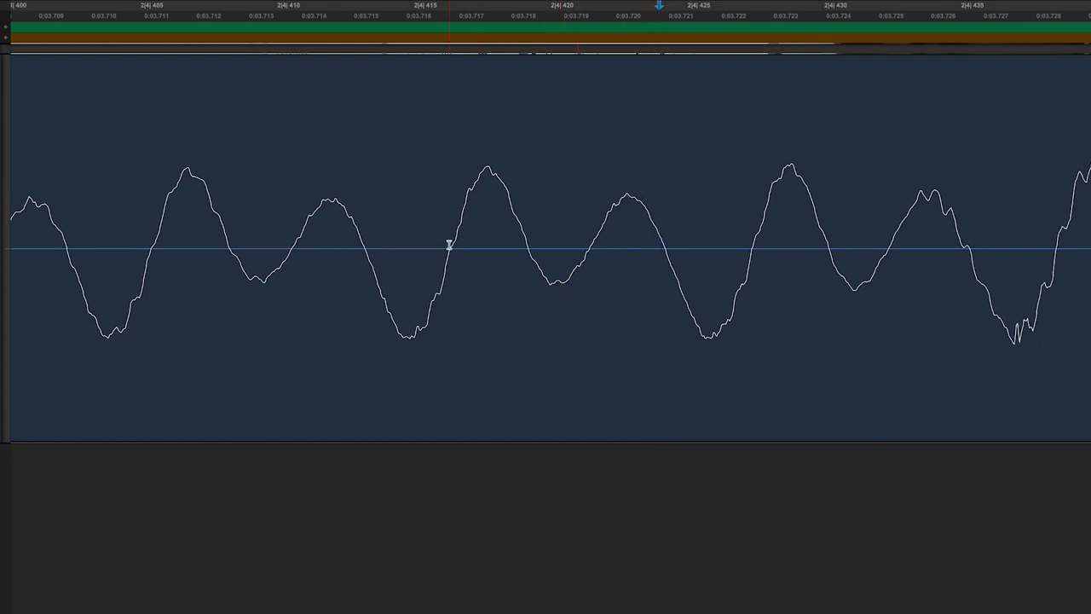
drag(449, 245, 586, 267)
click(338, 247)
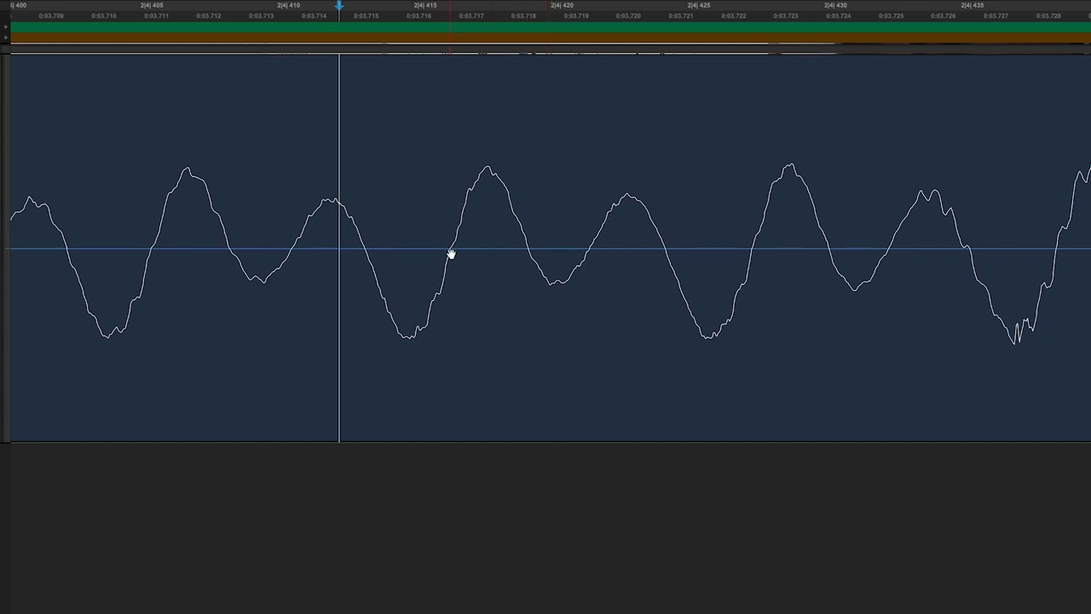
Step: Delete the span between two zero crossings near 0:03.717 and slide the later clip left to close the gap
drag(450, 248, 743, 284)
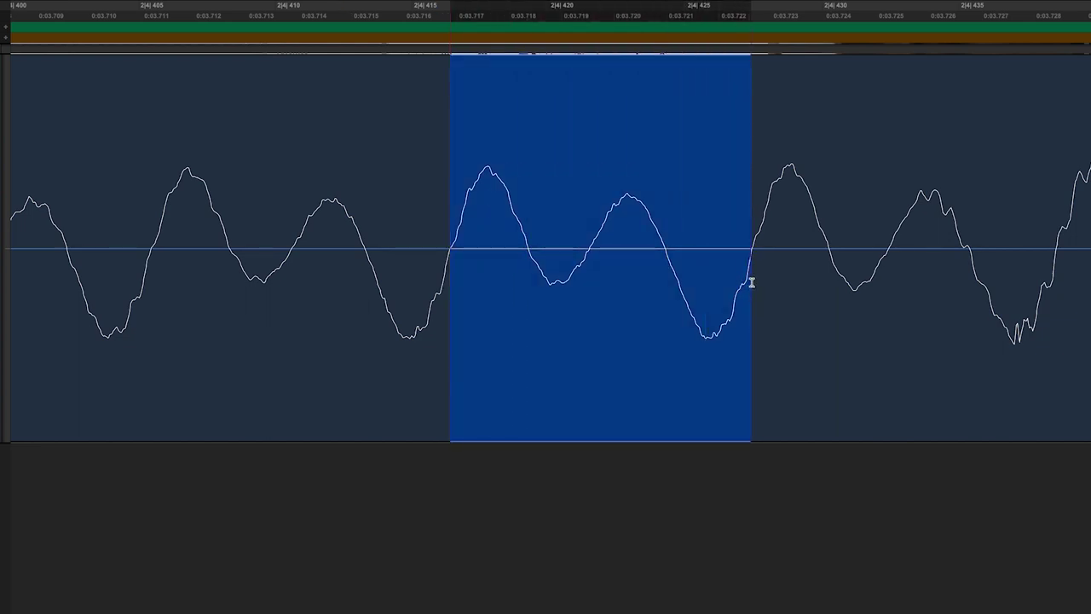
key(Delete)
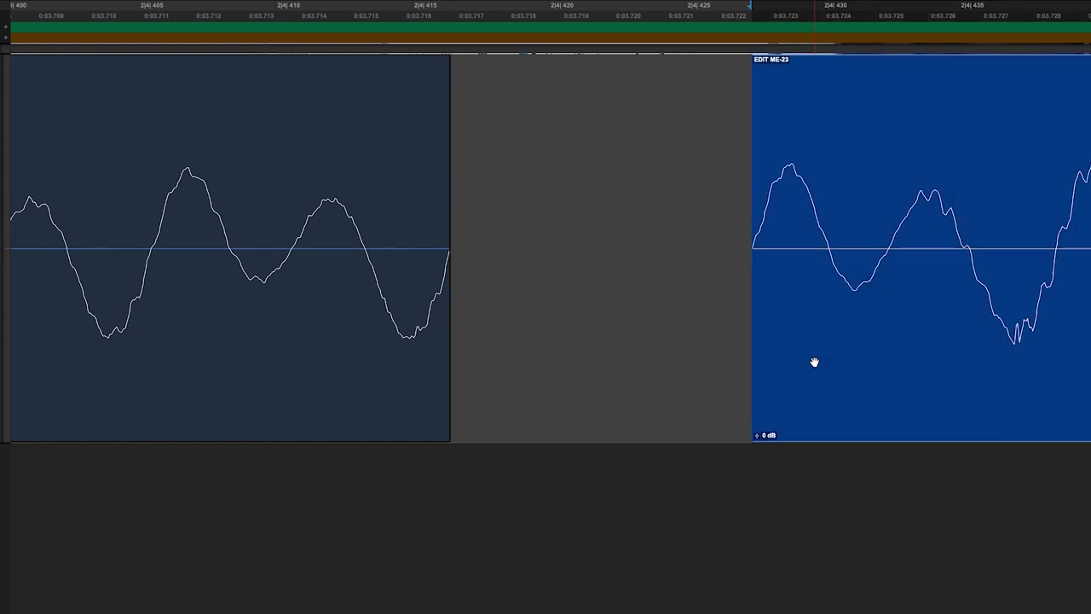
drag(813, 361, 514, 384)
key(t)
key(t)
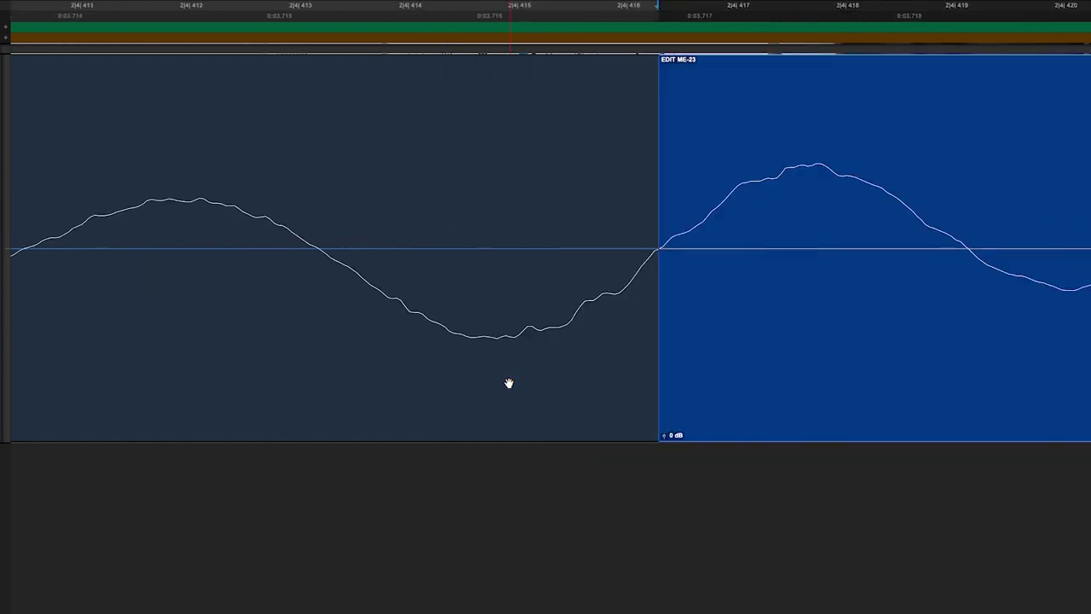
key(t)
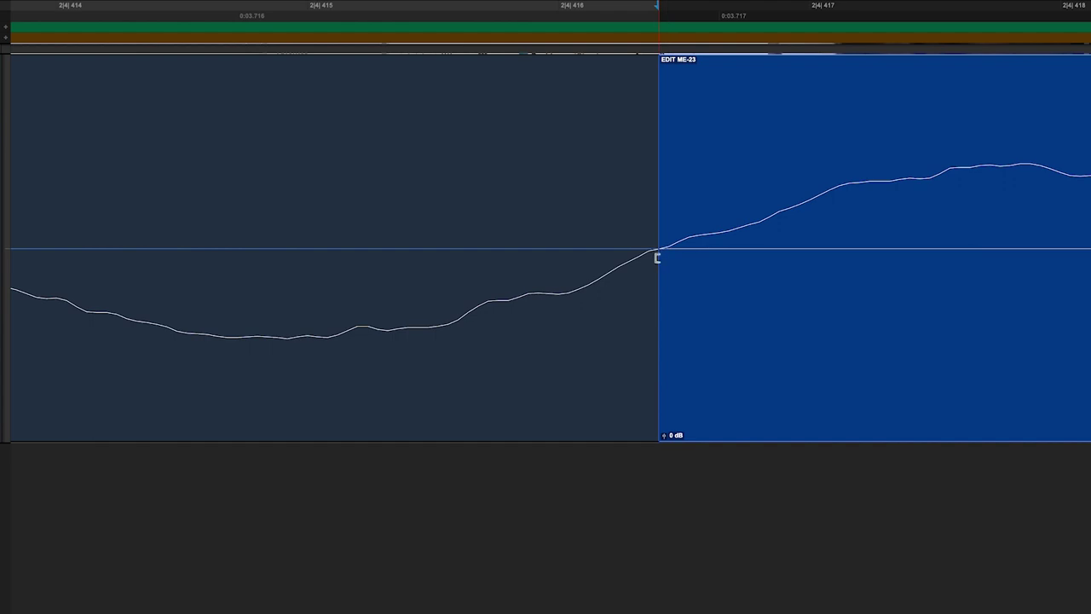
key(r)
key(r)
key(r)
key(r)
key(r)
key(r)
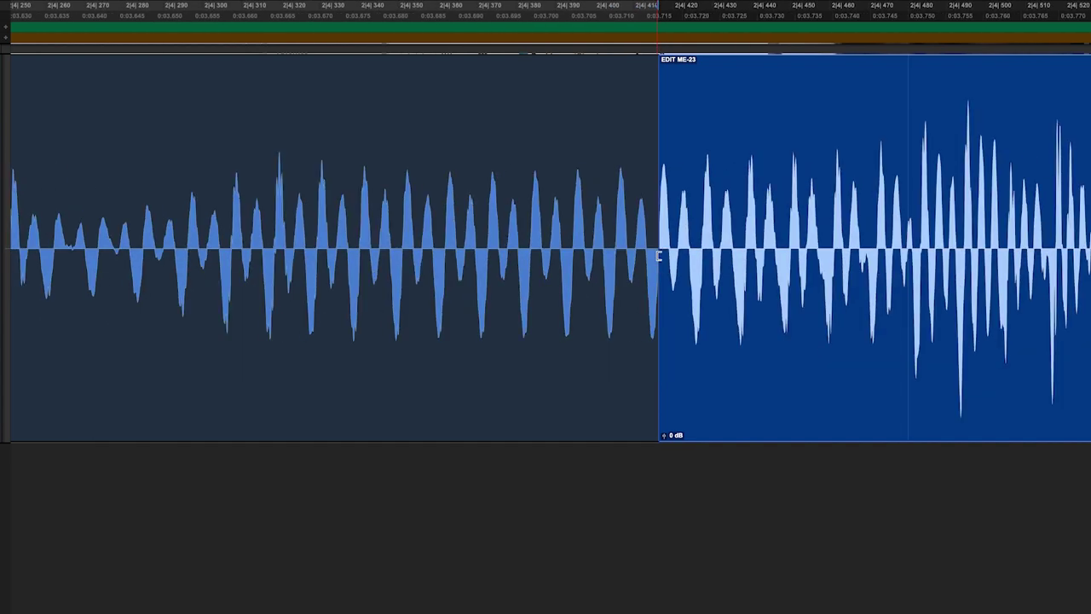
key(r)
key(r)
key(r)
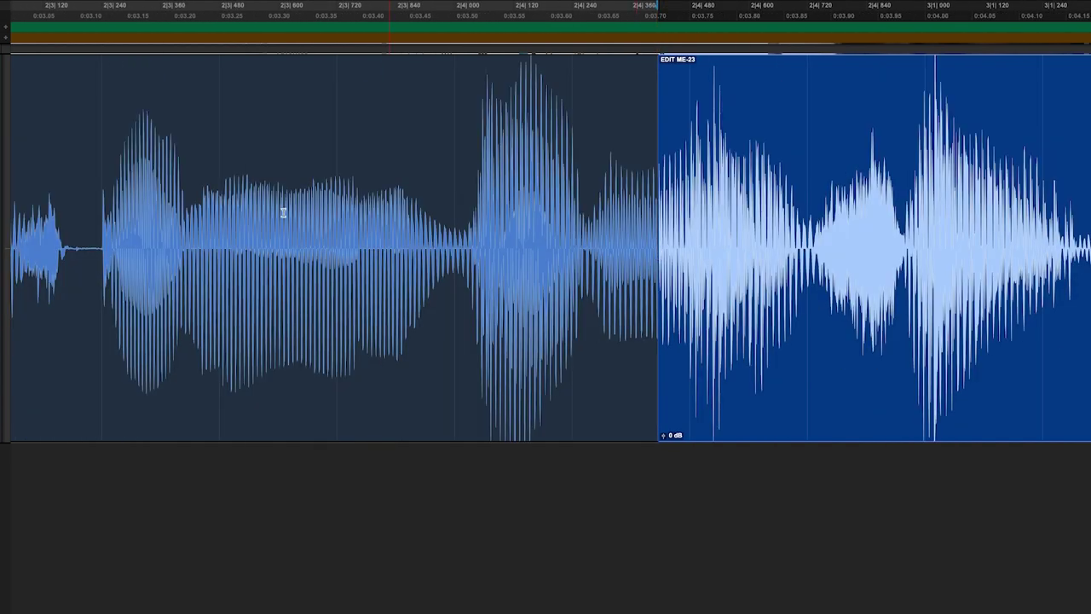
Step: Audition the passage across the new join several times from points just before it
click(85, 205)
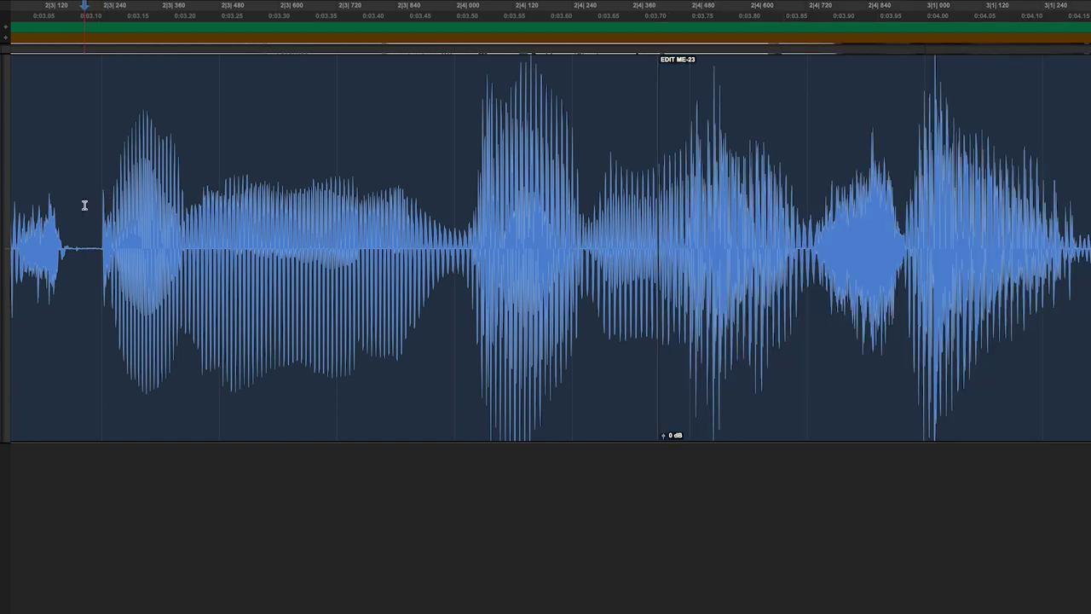
key(space)
key(space)
key(r)
key(r)
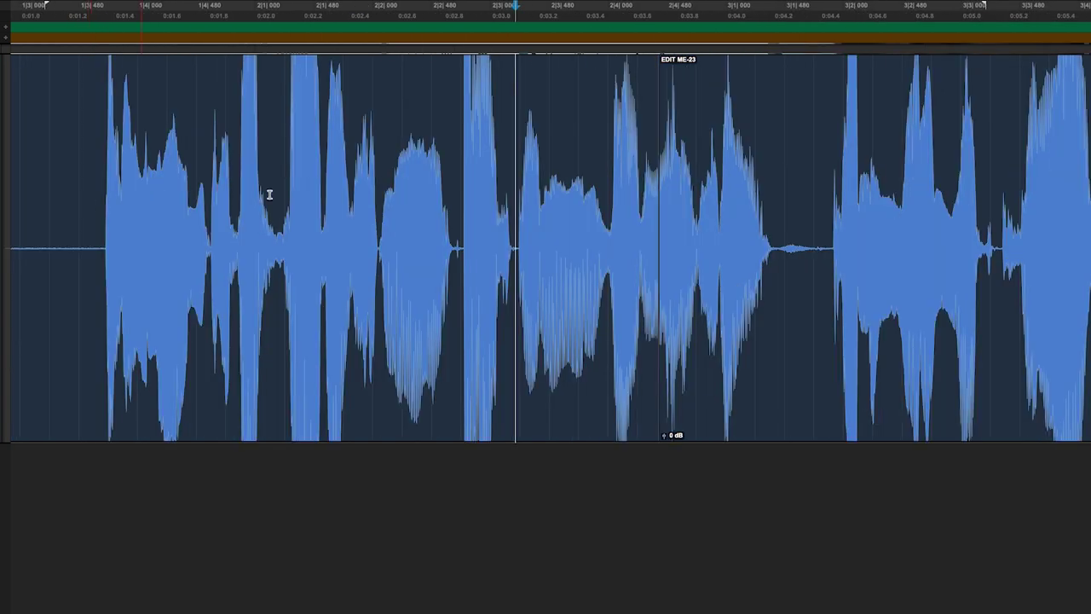
click(461, 203)
key(space)
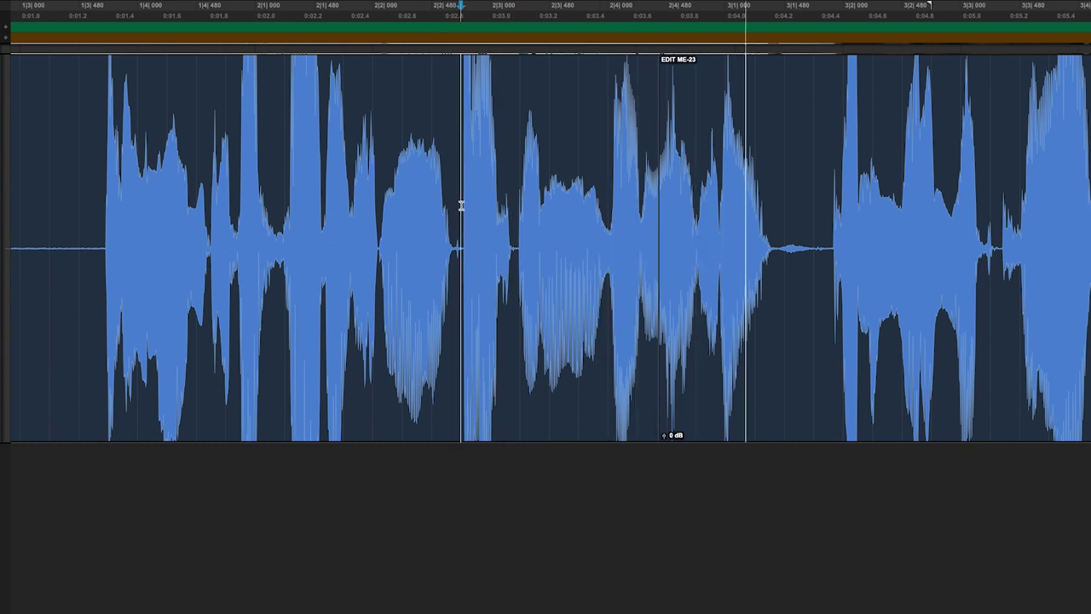
key(space)
click(458, 204)
key(space)
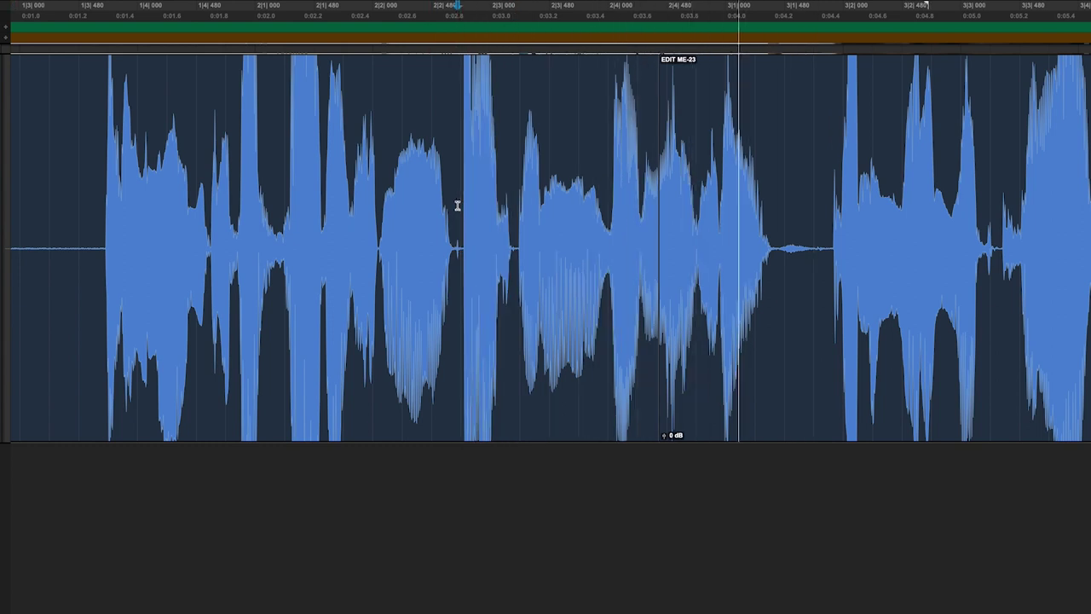
key(space)
Step: Place the edit point at the join and zoom in closely on it
click(651, 213)
key(t)
key(t)
key(t)
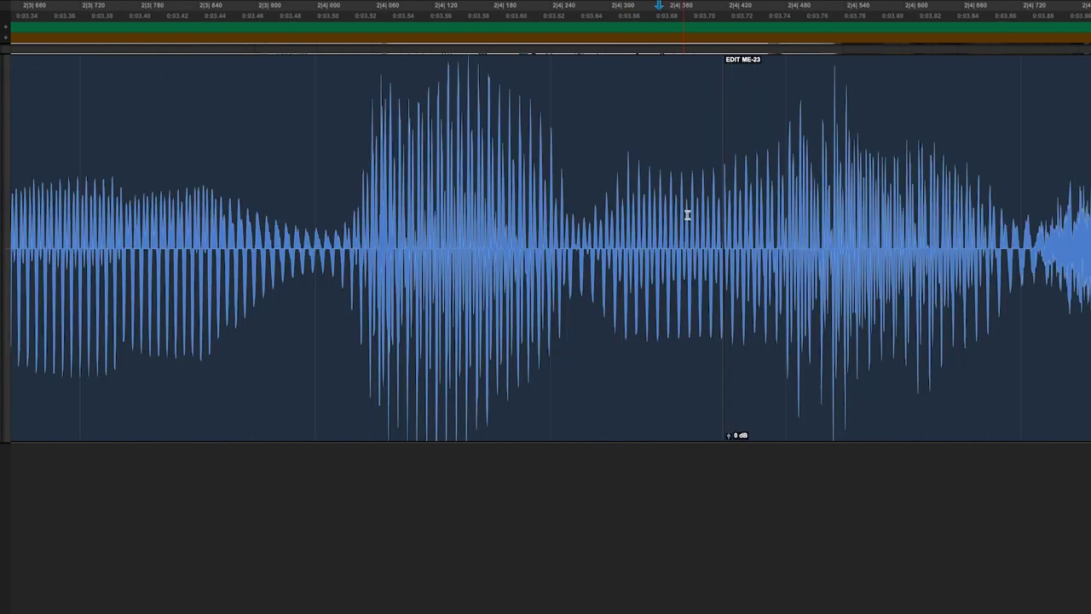
key(t)
key(t)
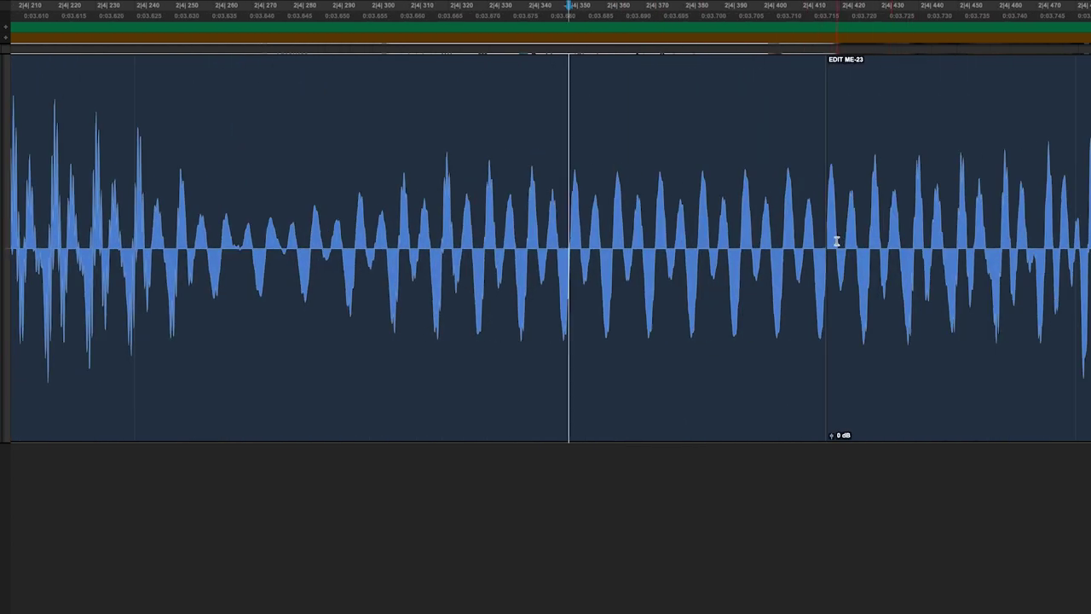
drag(836, 240, 802, 246)
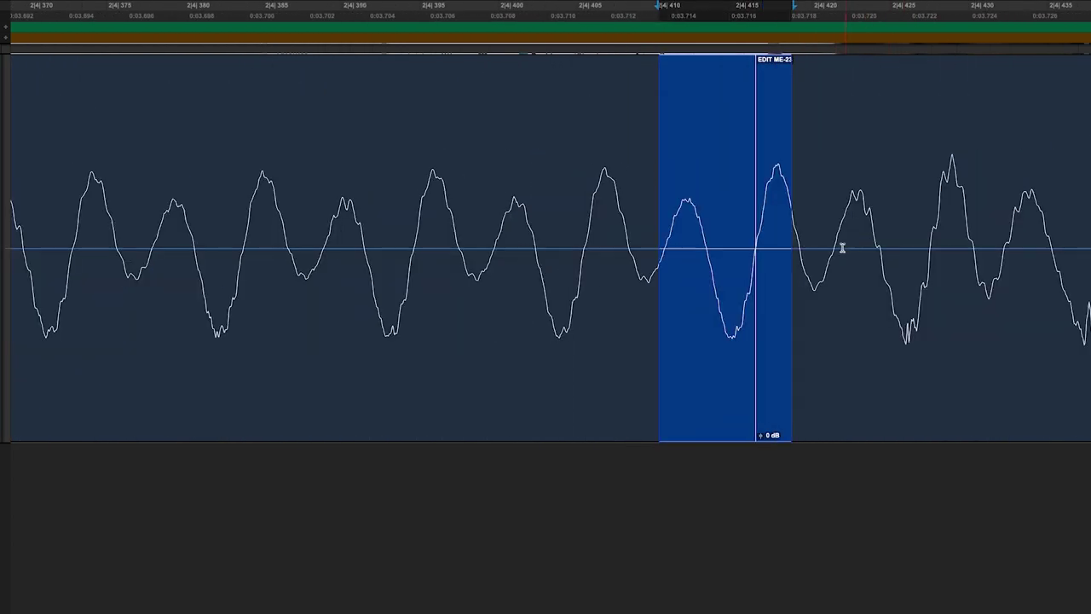
click(777, 237)
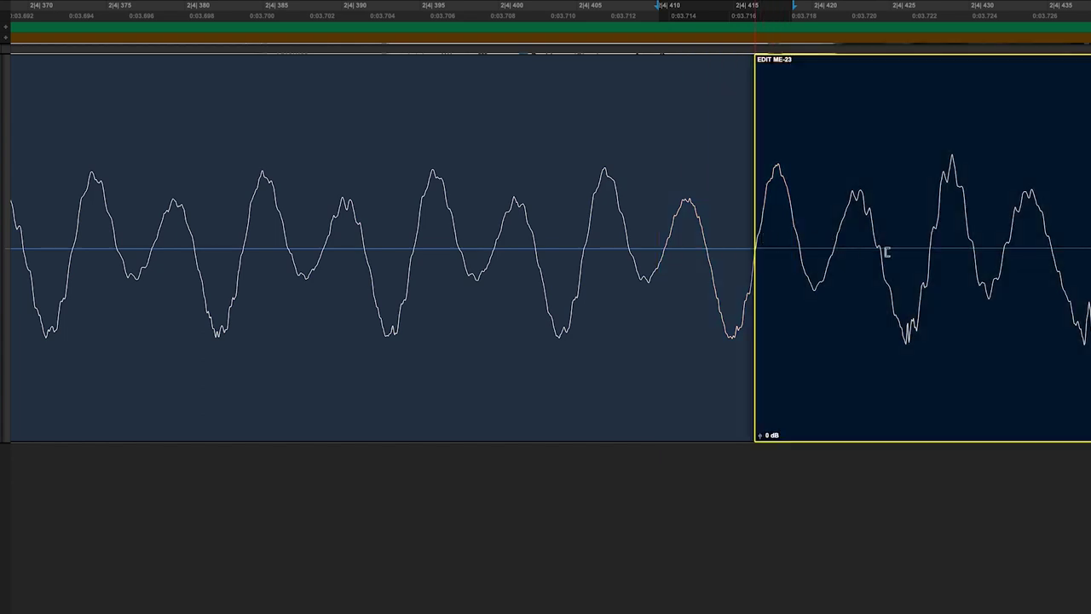
drag(791, 228, 855, 247)
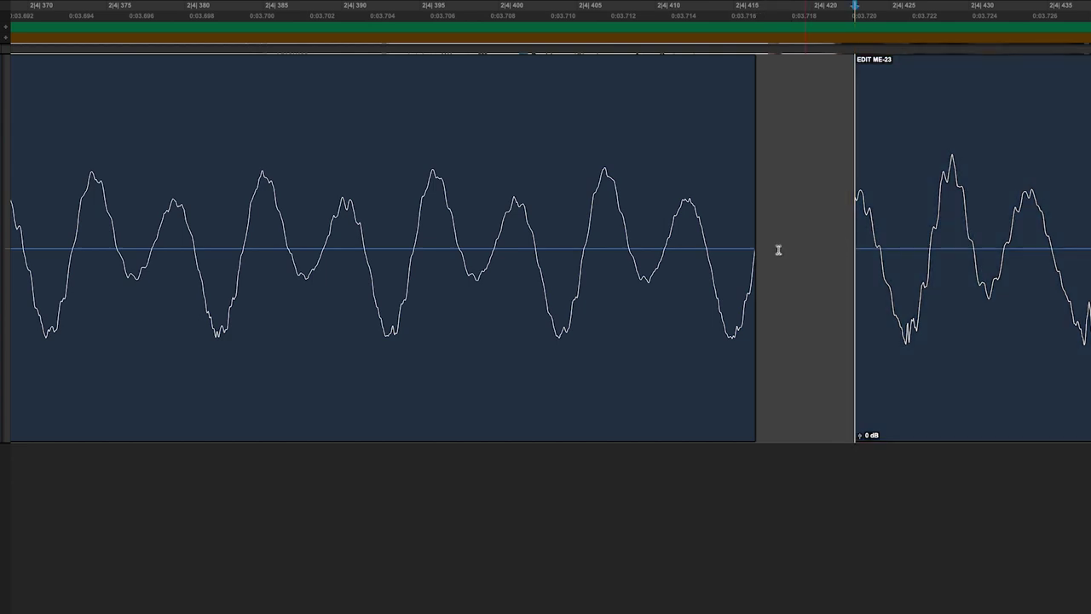
drag(748, 247, 733, 247)
click(921, 387)
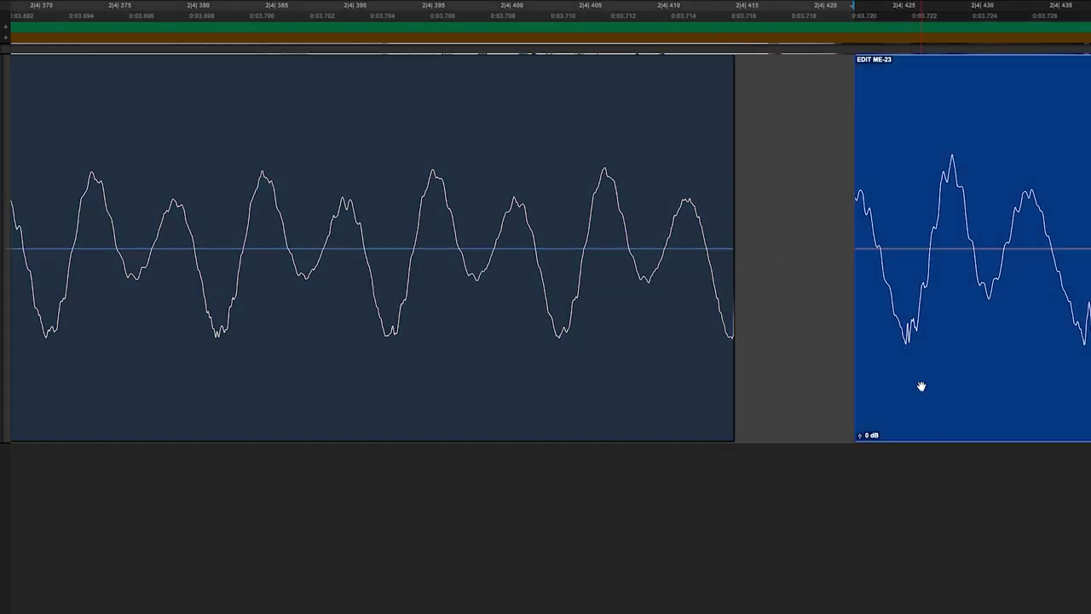
drag(921, 387, 800, 376)
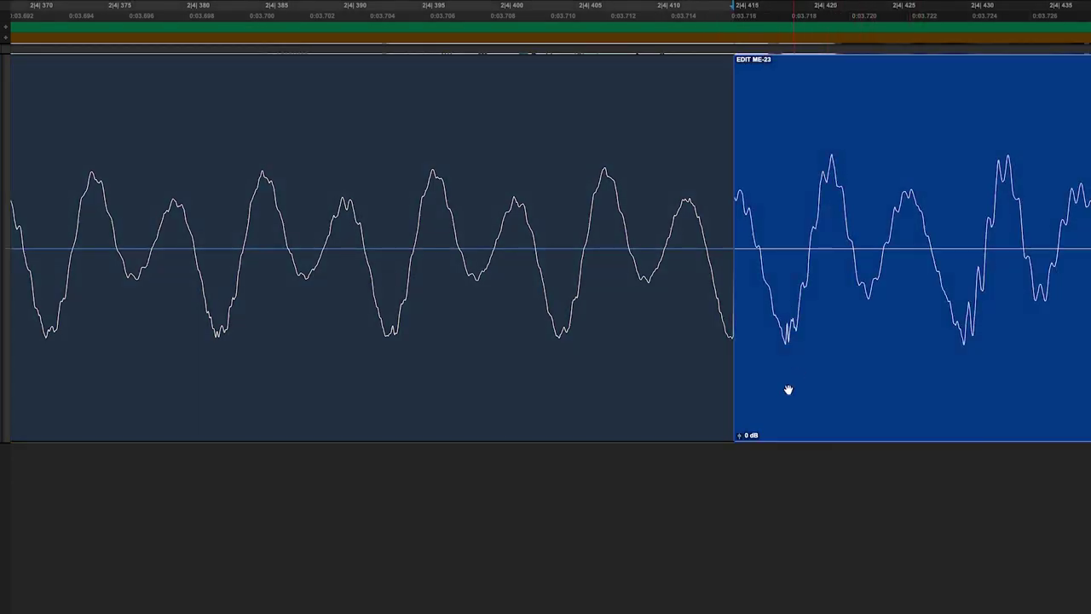
key(t)
key(t)
key(t)
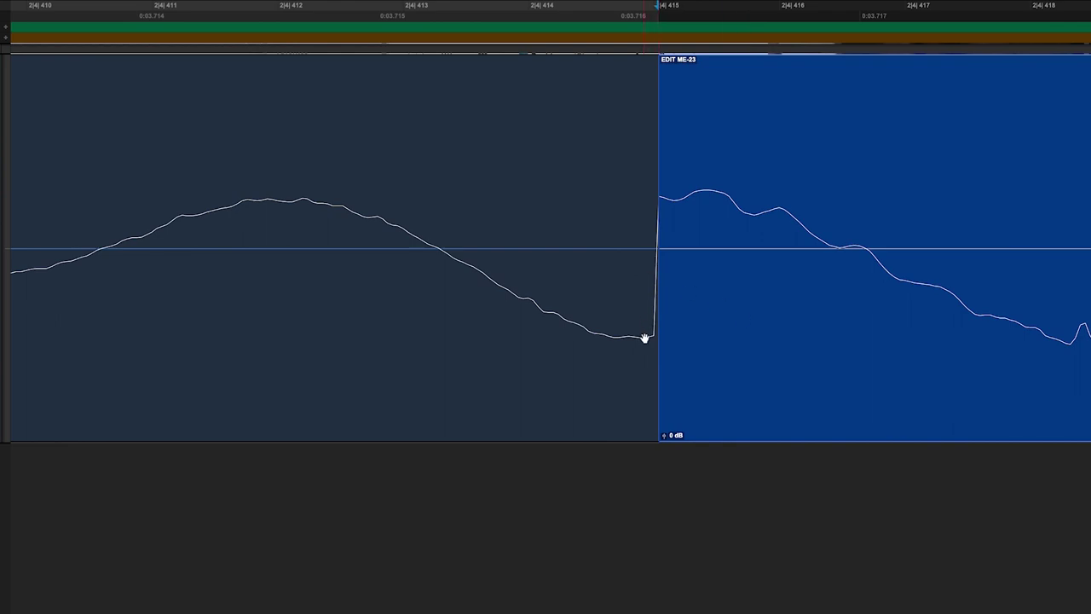
key(t)
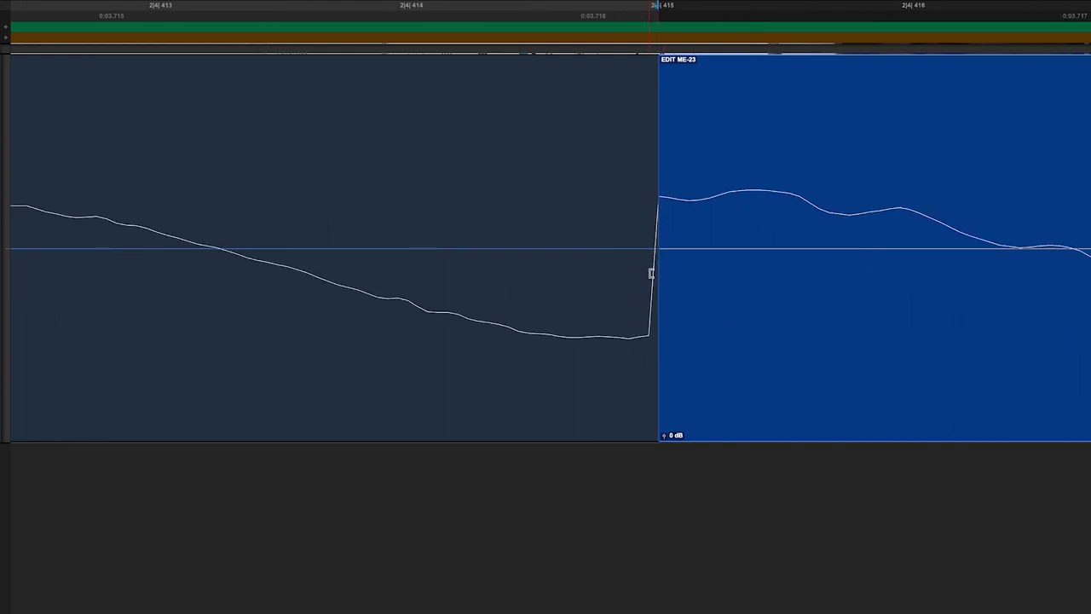
key(r)
key(r)
key(r)
key(r)
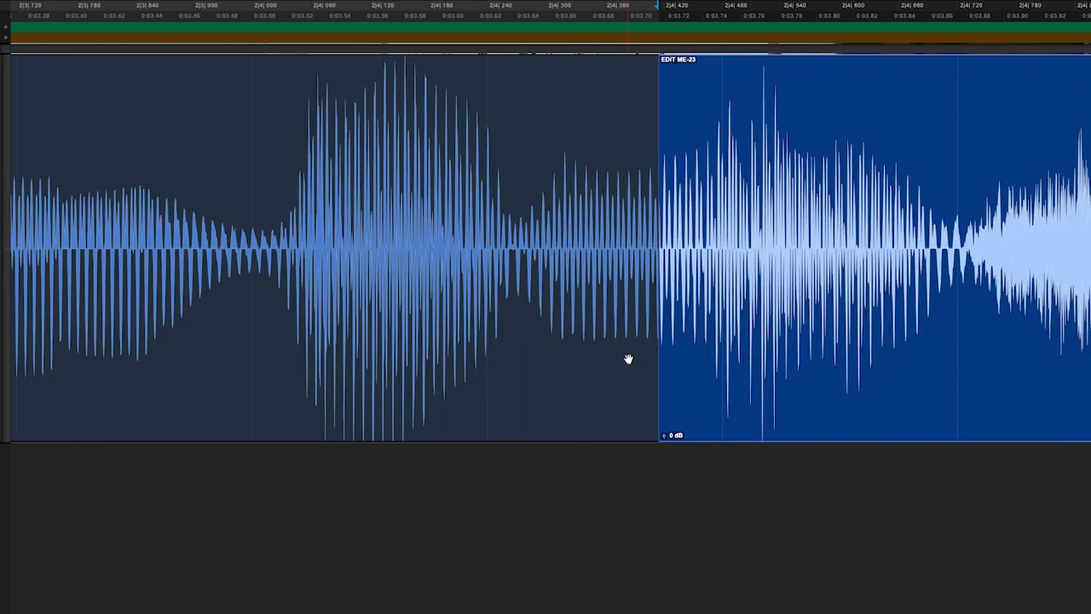
key(r)
key(r)
click(263, 165)
key(space)
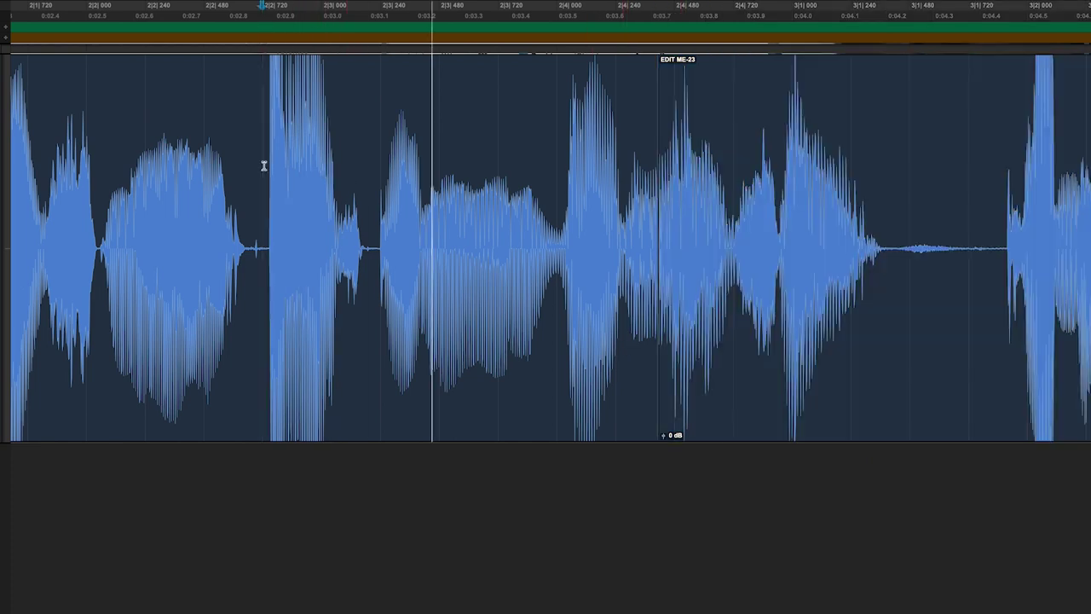
key(space)
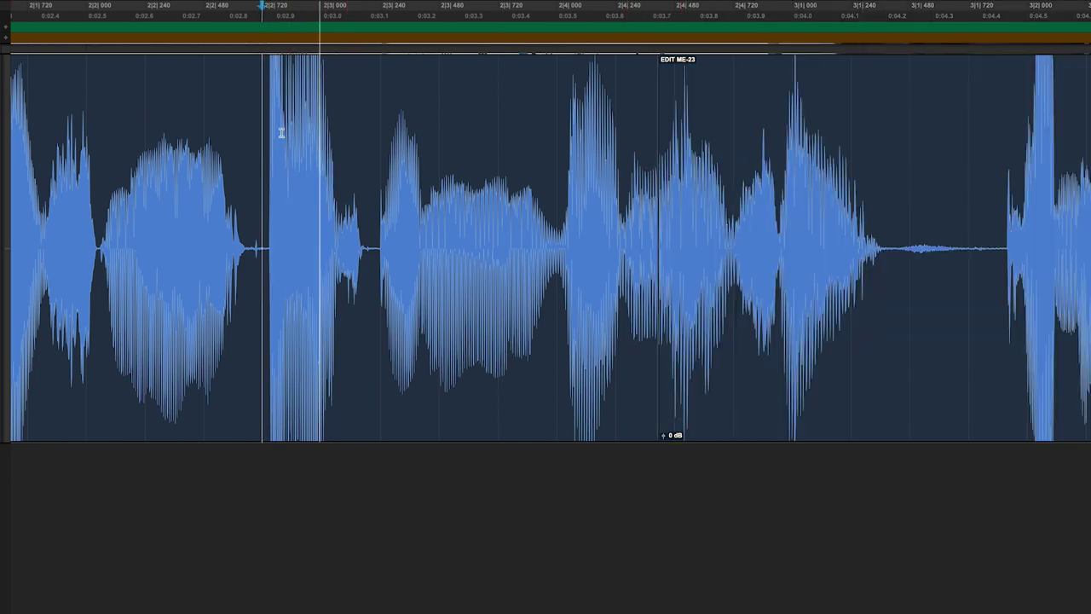
key(space)
key(t)
key(t)
key(t)
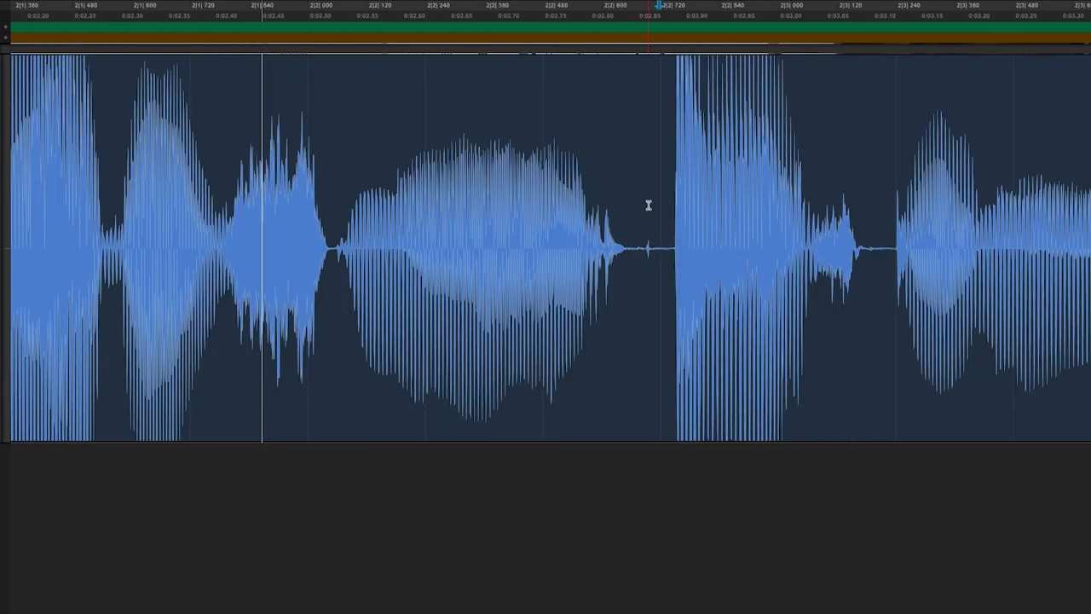
key(r)
key(r)
key(r)
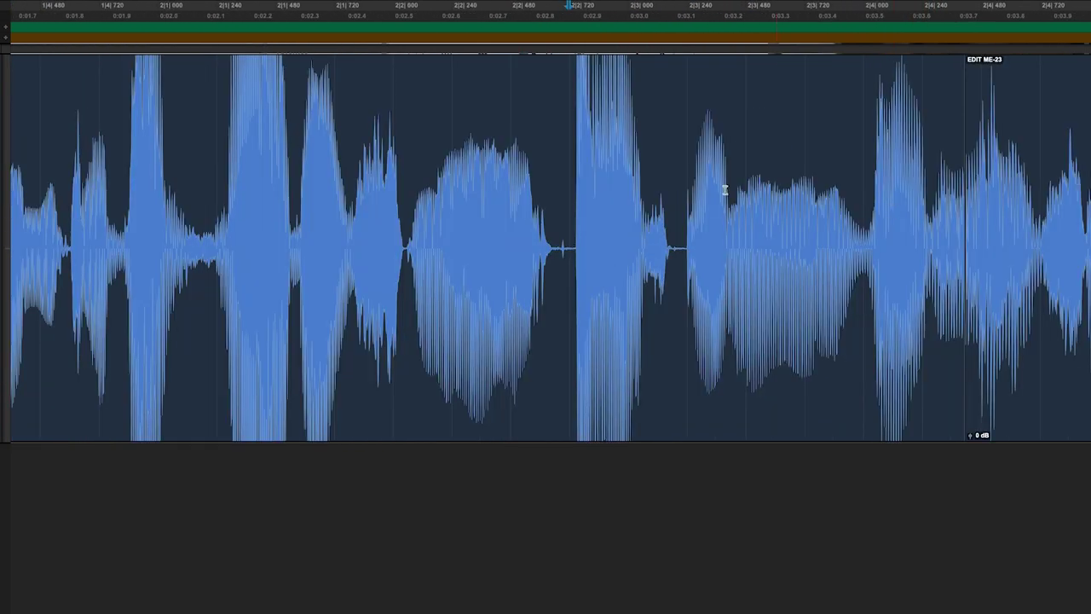
click(948, 175)
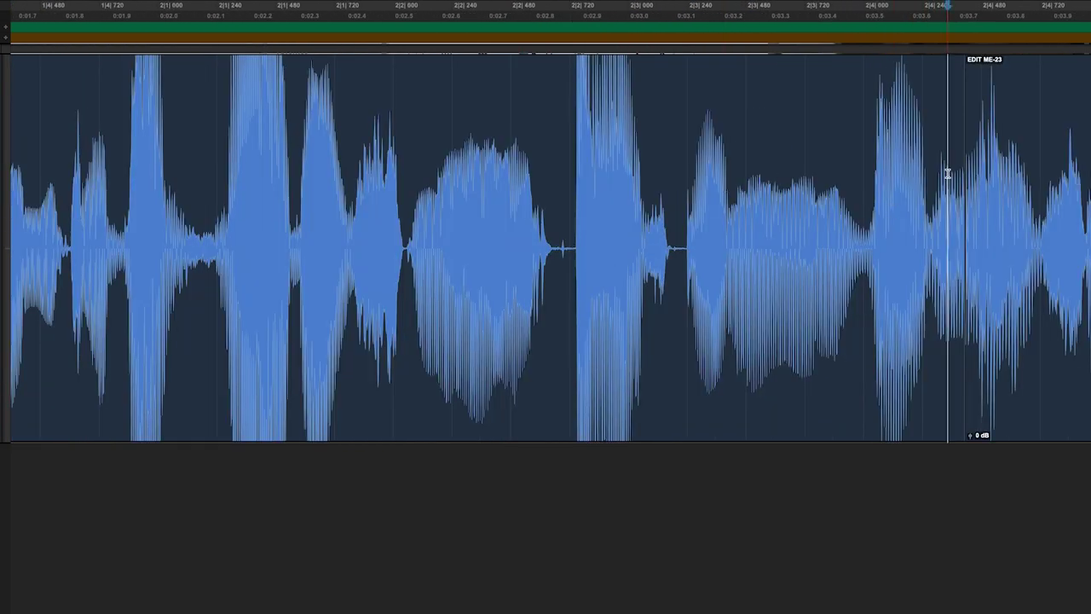
key(t)
key(t)
key(t)
key(t)
Step: Zoom in on the EDIT ME-23 boundary, undoing an accidental nudge of the clip
scroll(689, 281, right, 1)
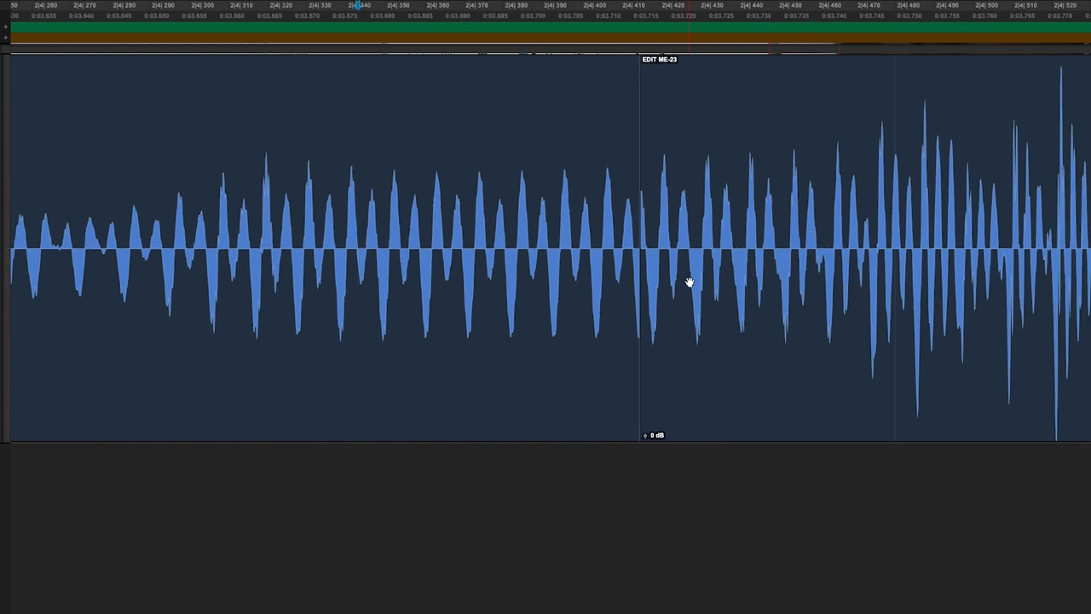
key(t)
key(t)
key(t)
key(r)
key(r)
key(r)
key(r)
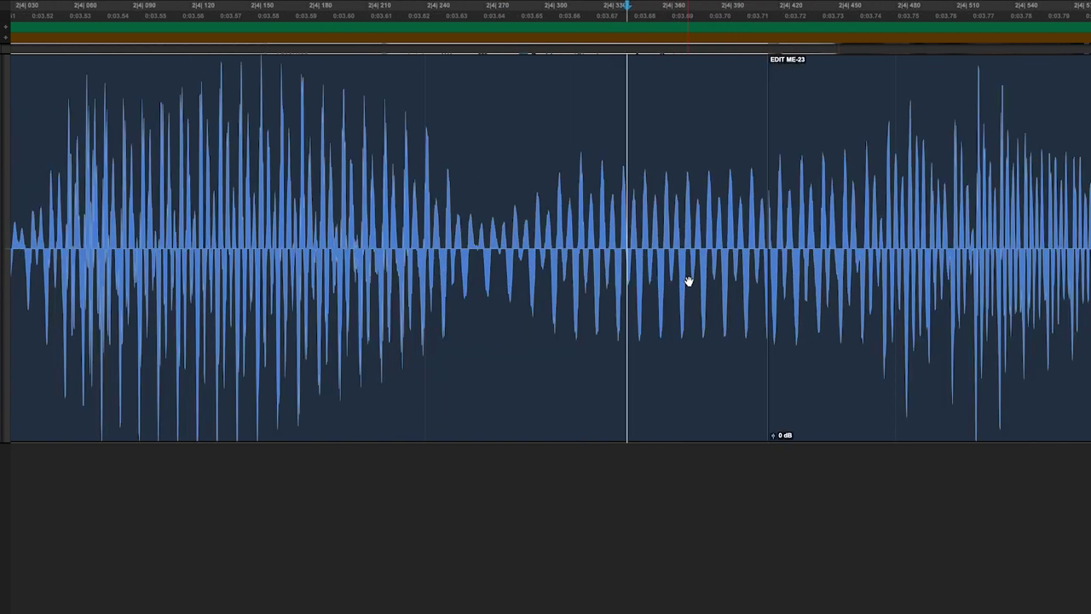
key(t)
key(t)
scroll(930, 239, right, 2)
scroll(930, 238, right, 7)
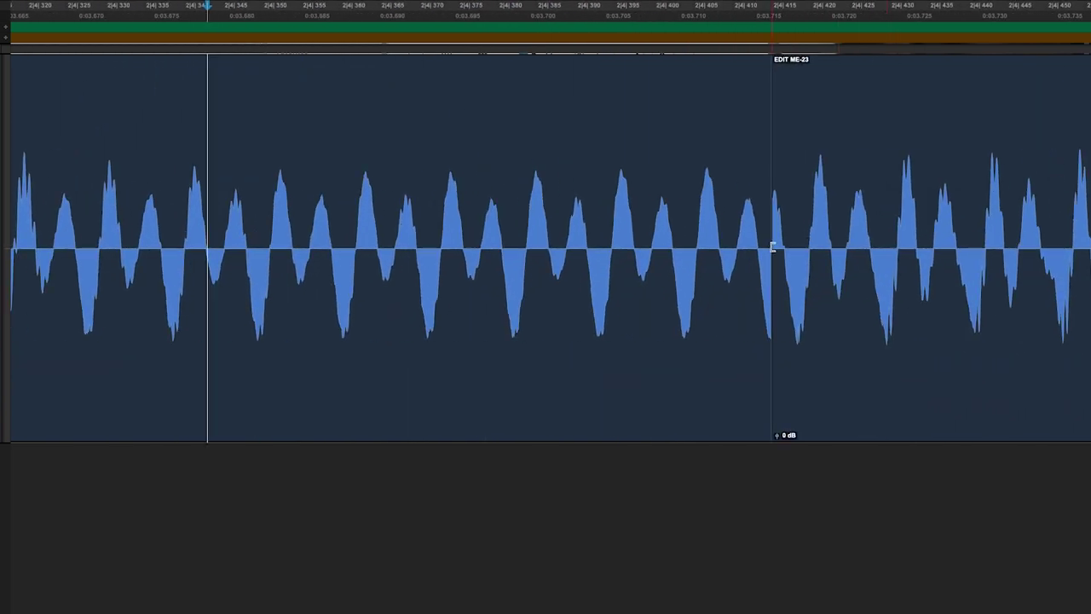
click(776, 246)
key(KP_Add)
click(779, 246)
key(ctrl+z)
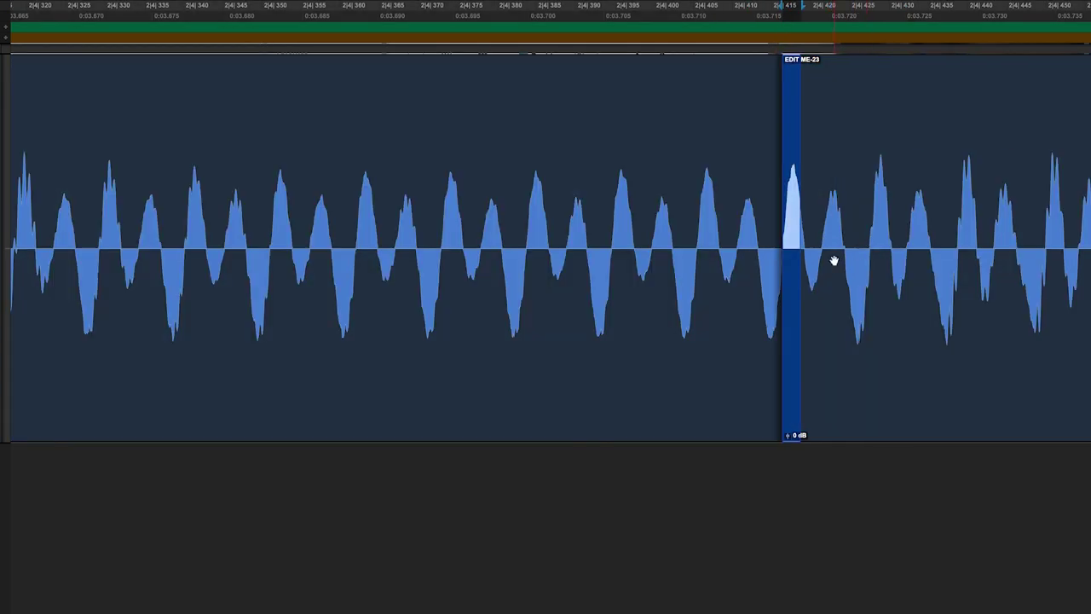
Step: Drag a short crossfade across the EDIT ME-23 join near 0:03.716
key(t)
key(t)
key(t)
click(534, 213)
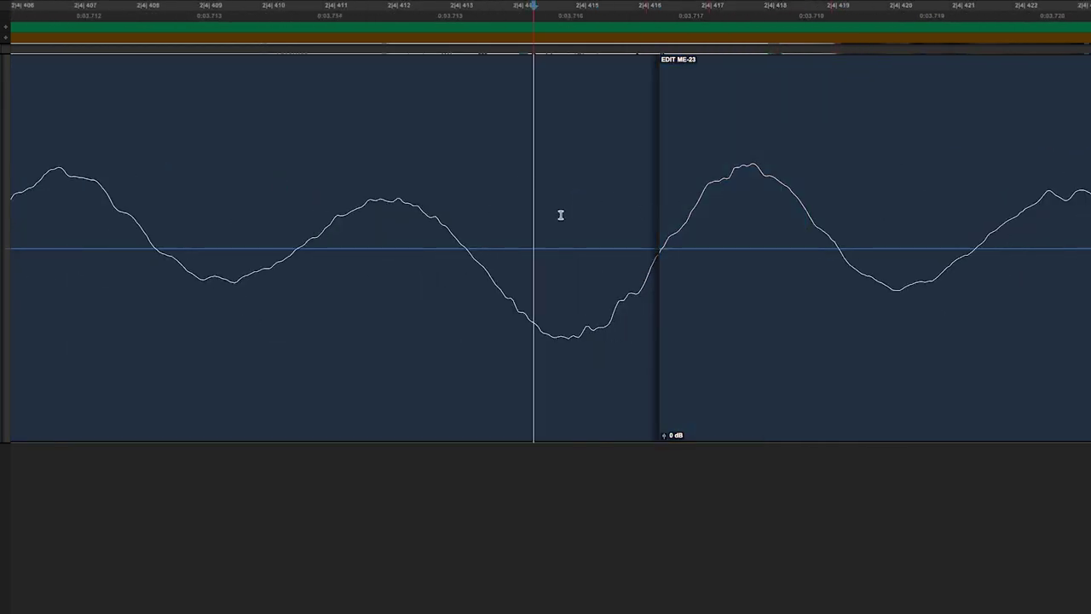
drag(658, 419, 580, 417)
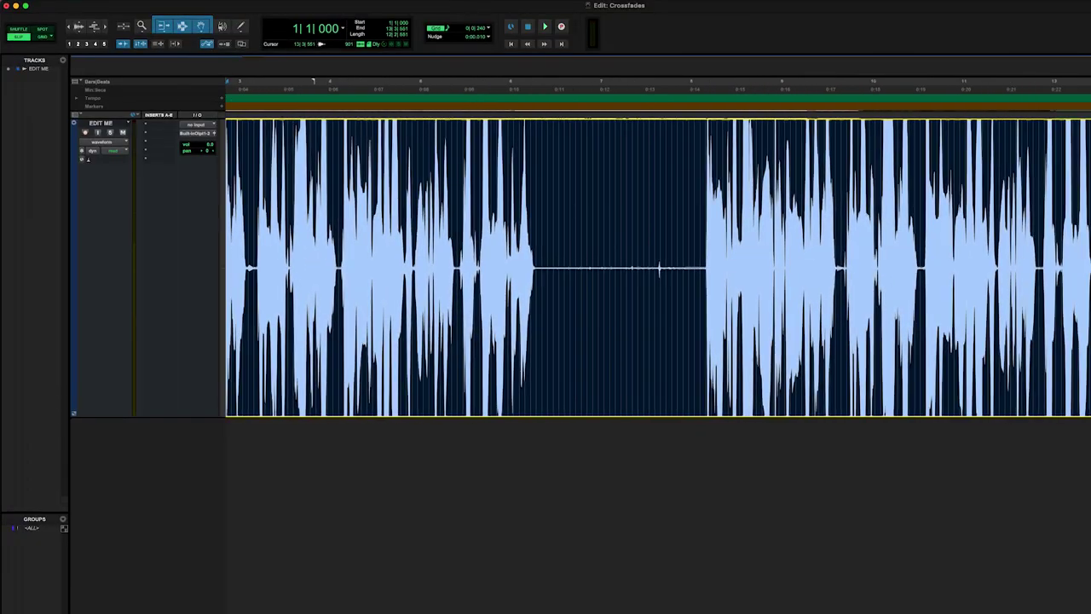
Step: Select the EDIT ME clip and zoom around the silent gap near 4|1|569
click(451, 298)
click(492, 205)
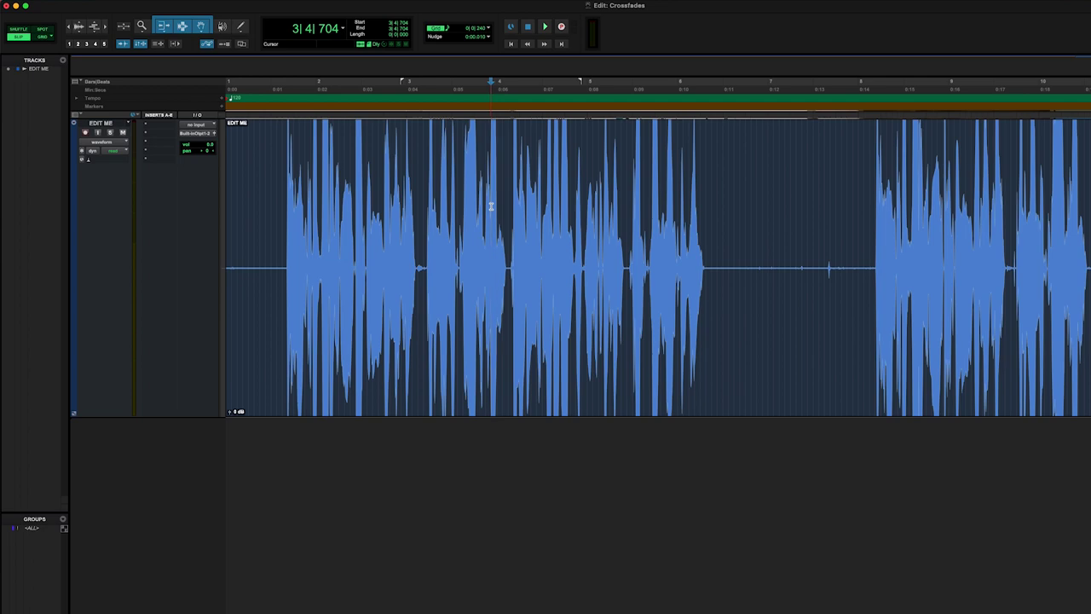
click(510, 254)
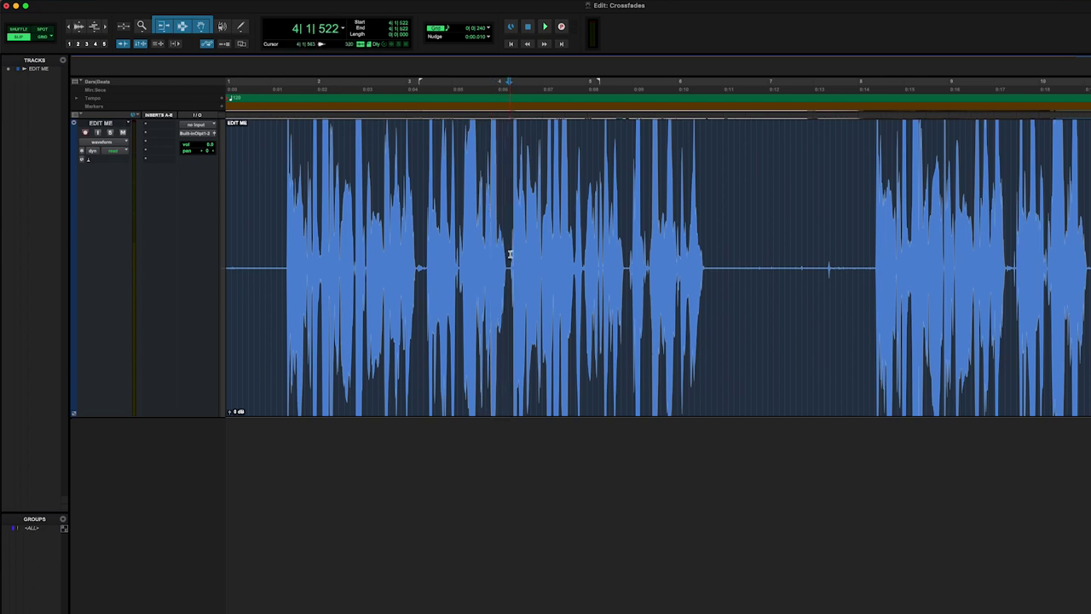
key(super+bracketright)
key(super+bracketright)
key(super+bracketright)
key(super+bracketright)
key(super+bracketright)
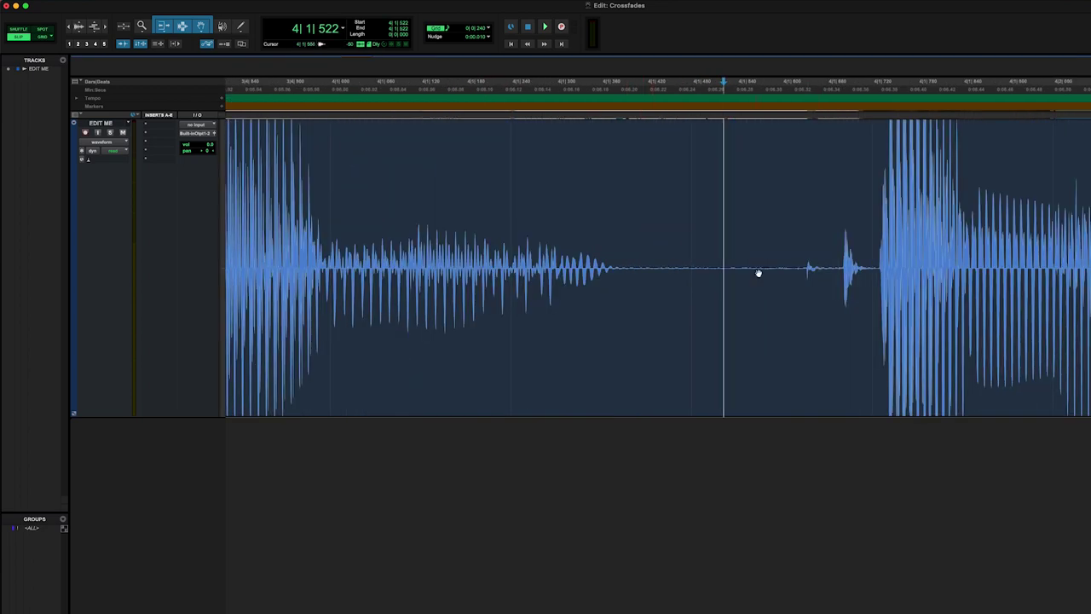
drag(772, 270, 794, 246)
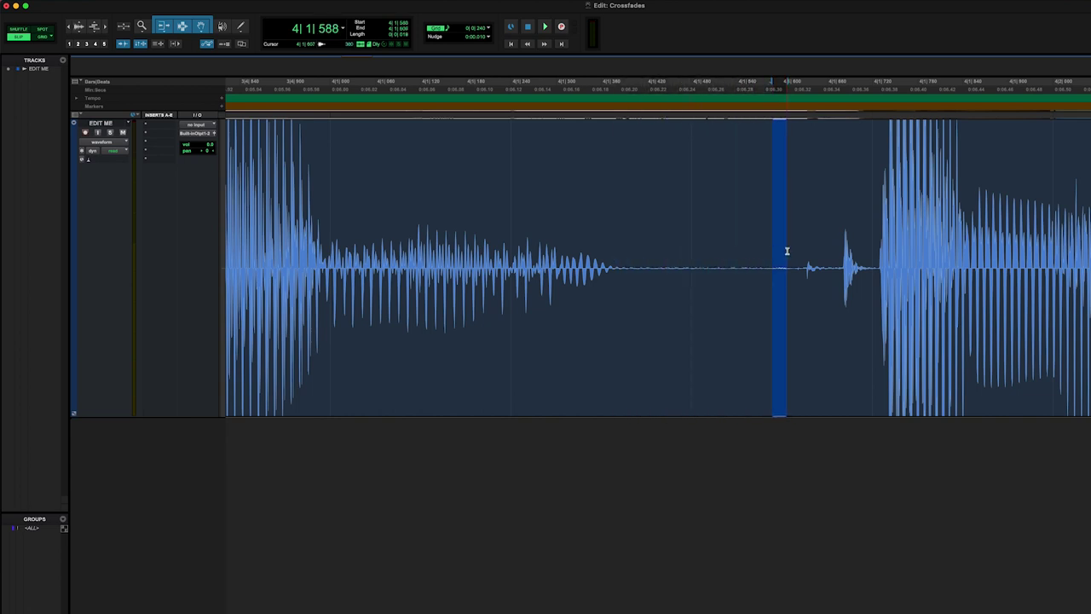
click(758, 248)
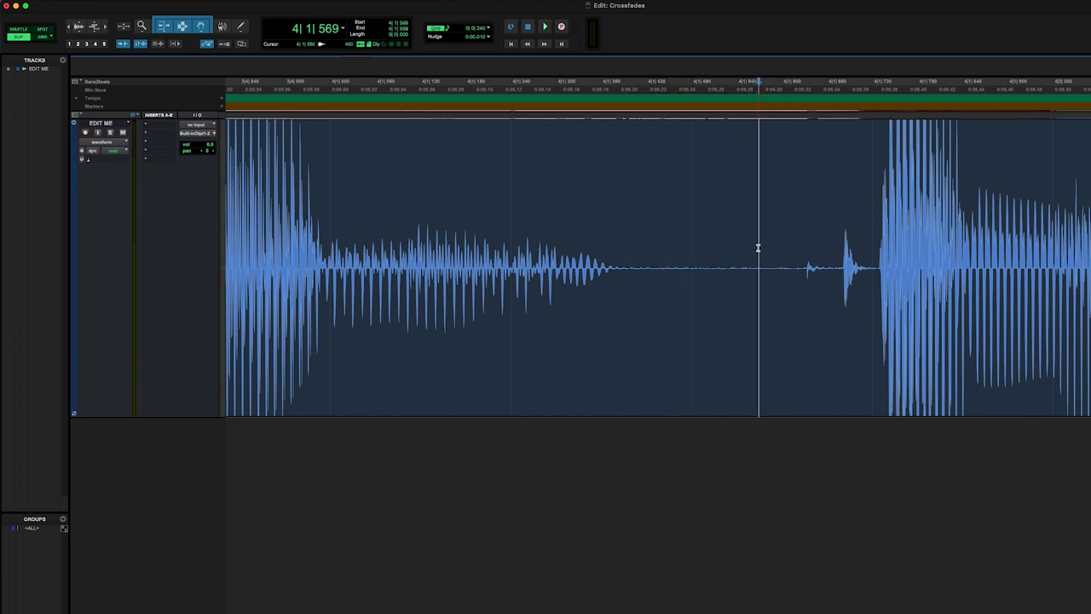
key(super+bracketright)
key(super+bracketright)
key(super+bracketright)
key(super+bracketleft)
key(super+bracketleft)
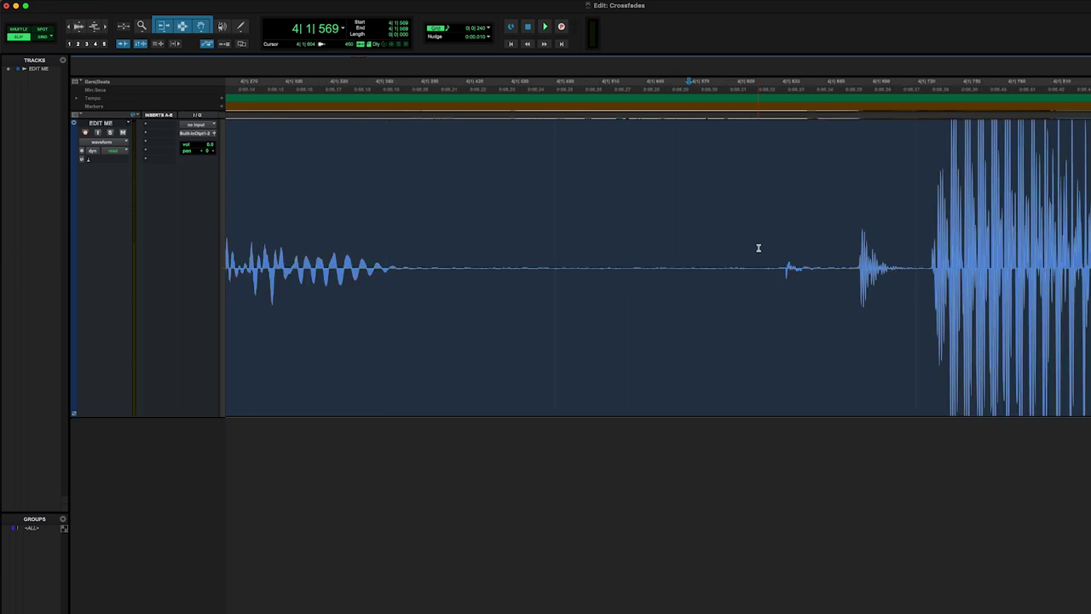
key(super+bracketleft)
key(super+bracketleft)
Step: Set the edit point at 4|1|724 in the silence just before the loud transient
drag(687, 260, 710, 277)
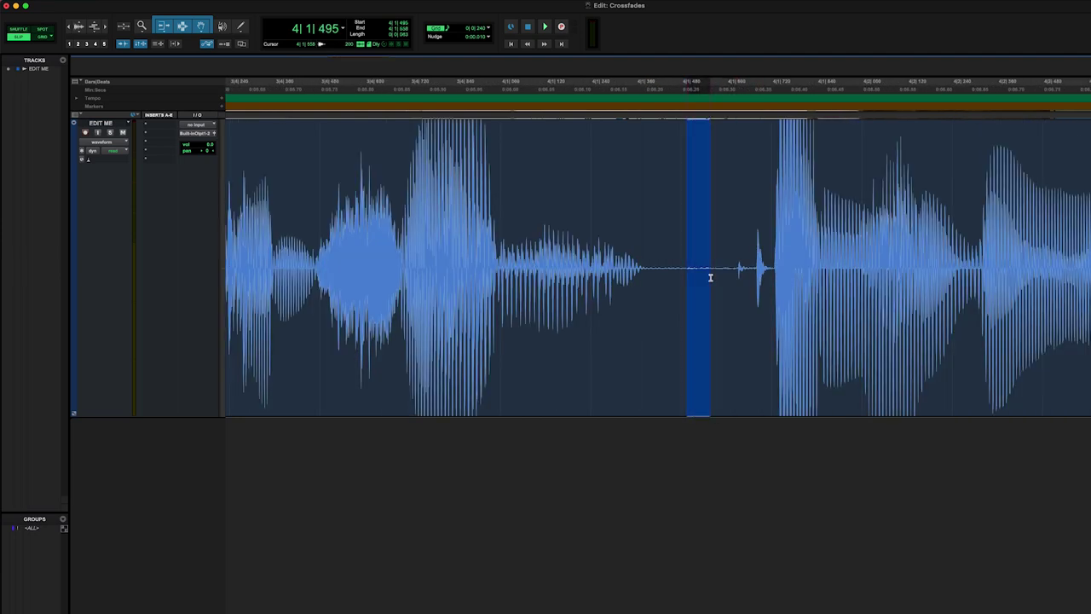
drag(785, 261, 806, 262)
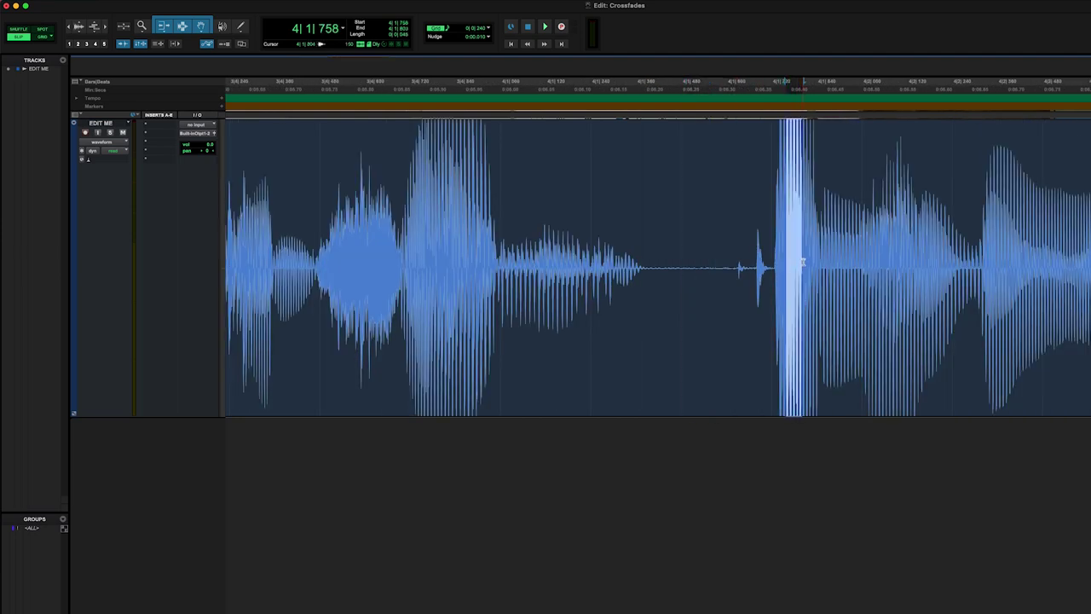
key(super+bracketright)
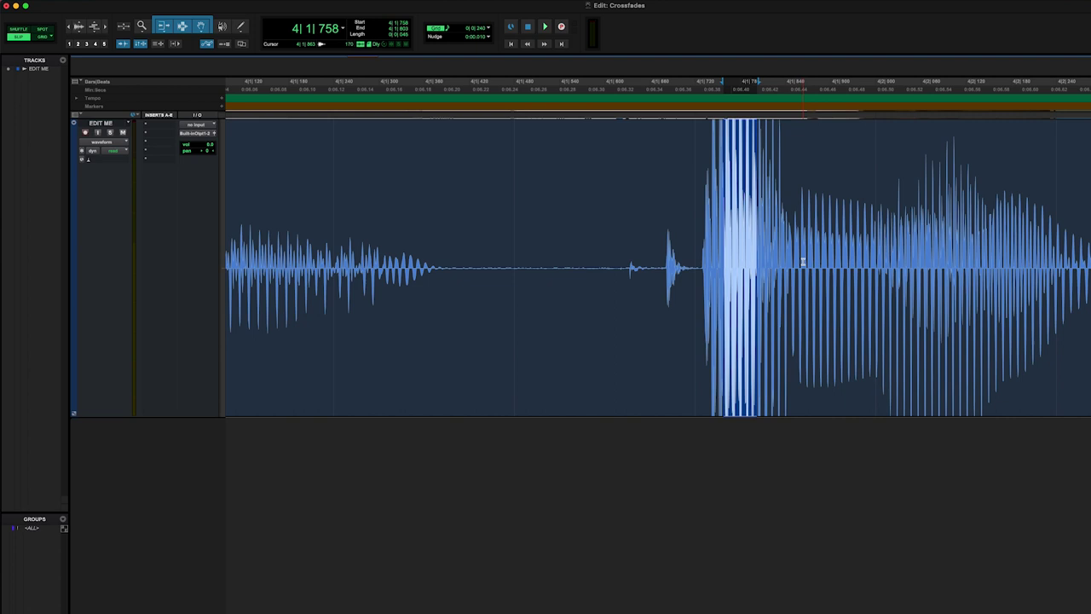
mouse_move(623, 247)
mouse_down()
mouse_move(538, 244)
mouse_move(602, 251)
mouse_up()
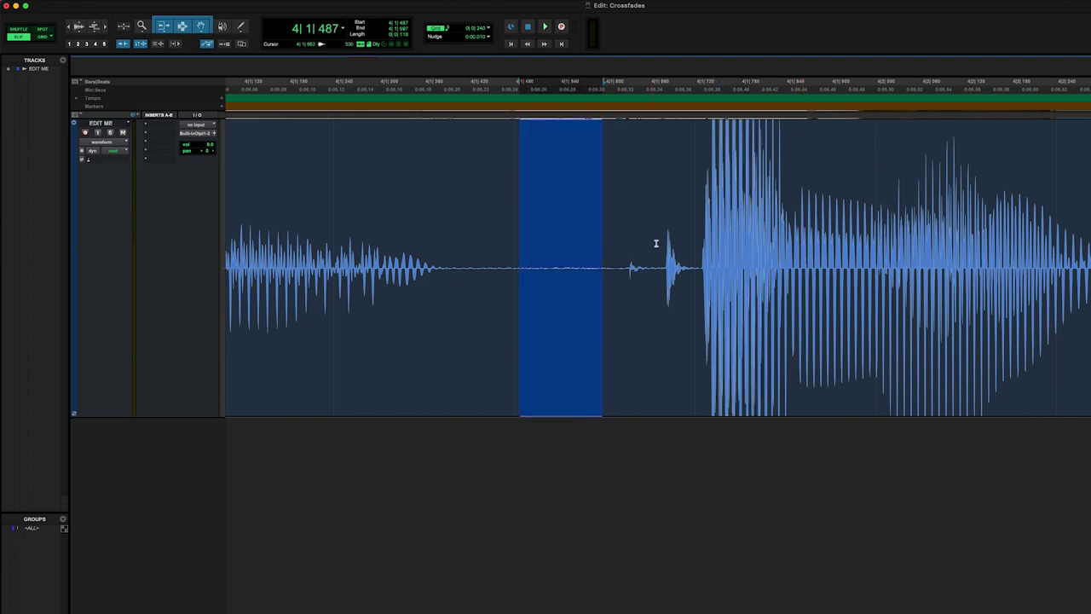
scroll(655, 243, right, 2)
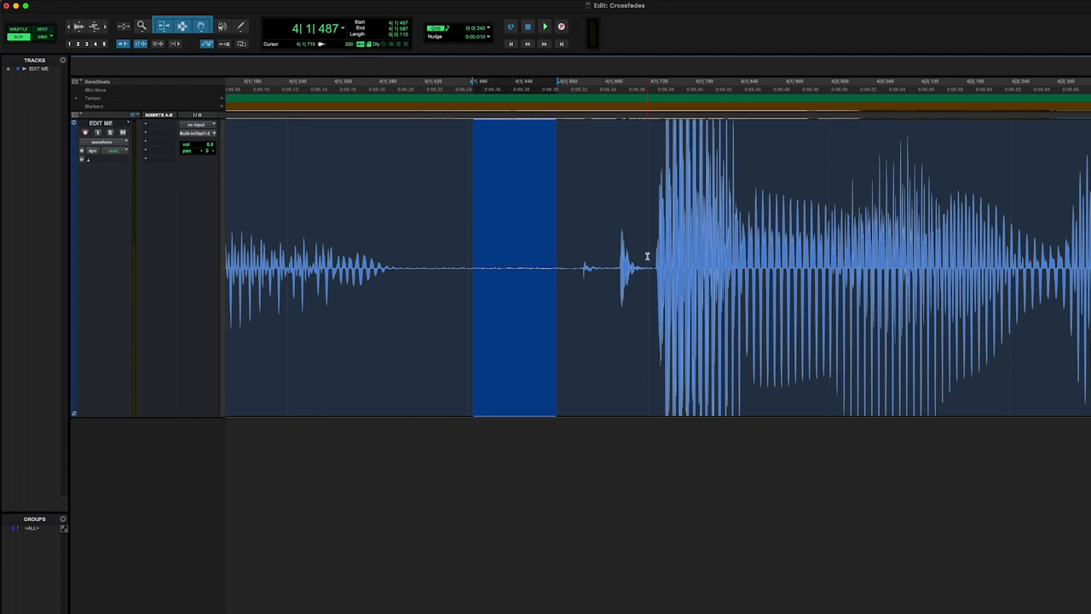
click(648, 255)
click(652, 260)
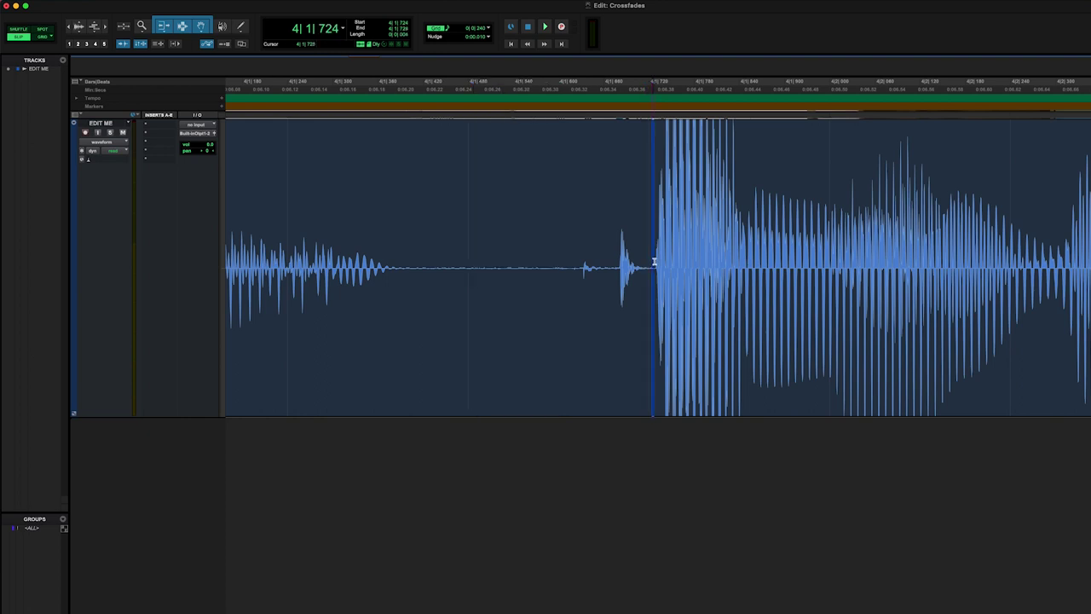
scroll(605, 249, right, 20)
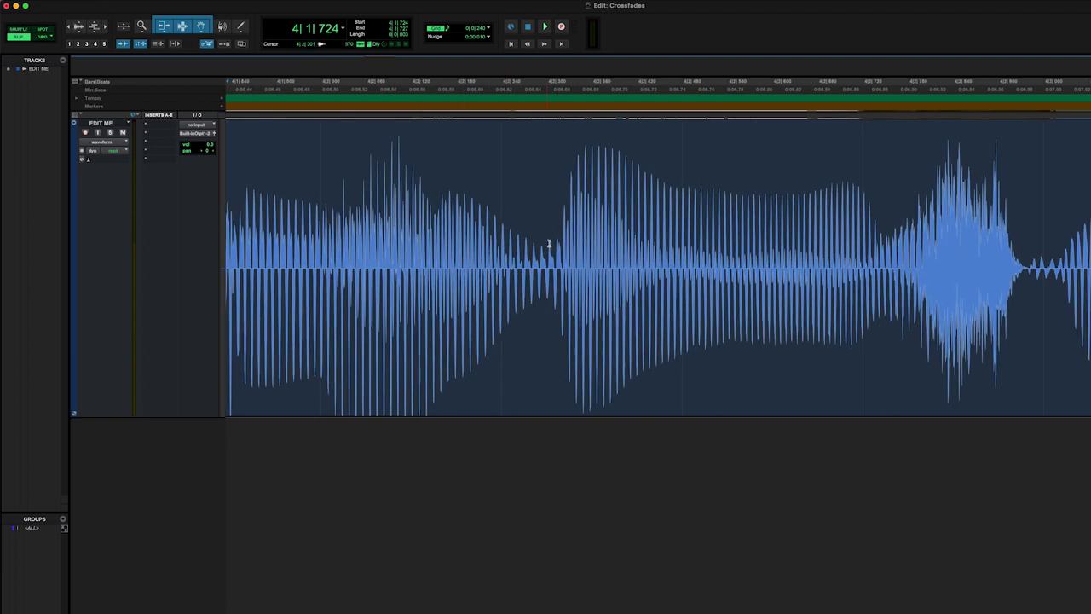
click(557, 258)
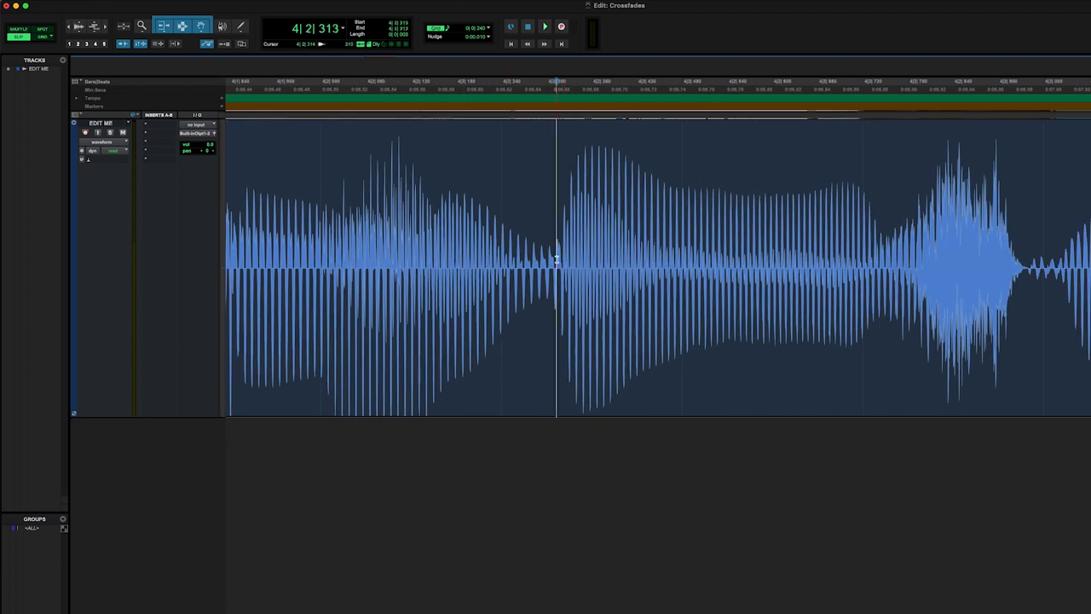
scroll(583, 211, right, 5)
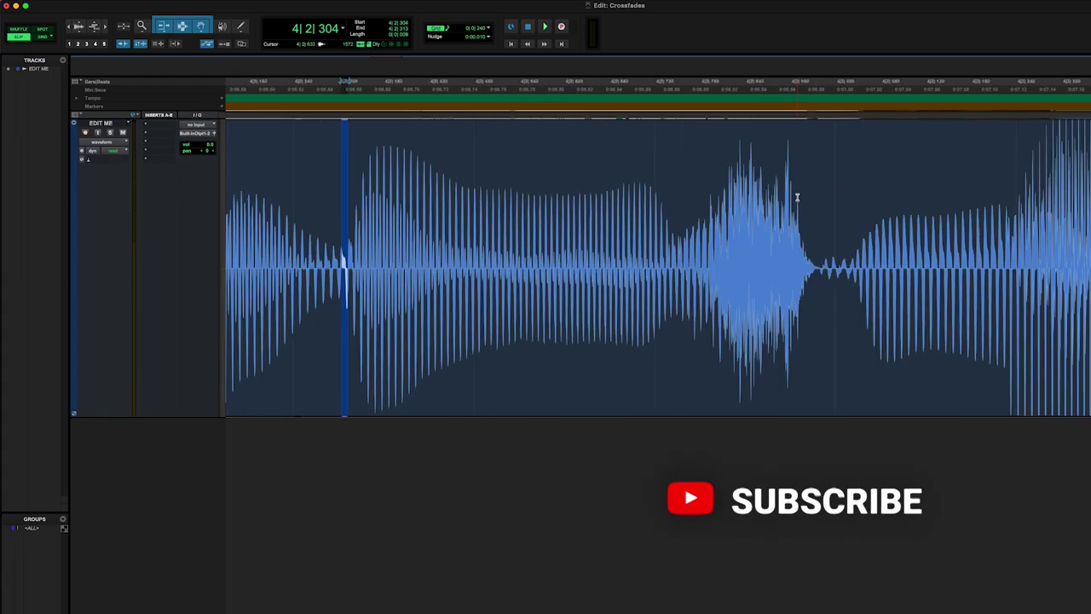